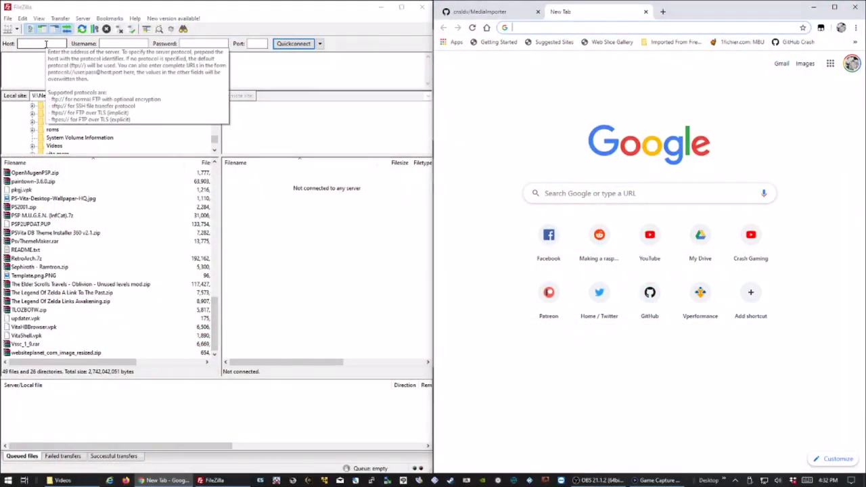
- Quickconnect to the Vita's FTP server at 192.168.1.11 on port 1337
left_click(46, 44)
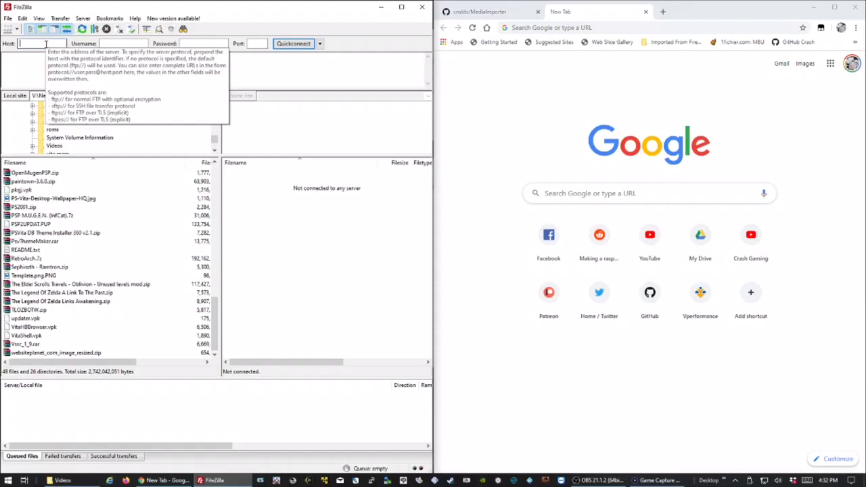
type("10.")
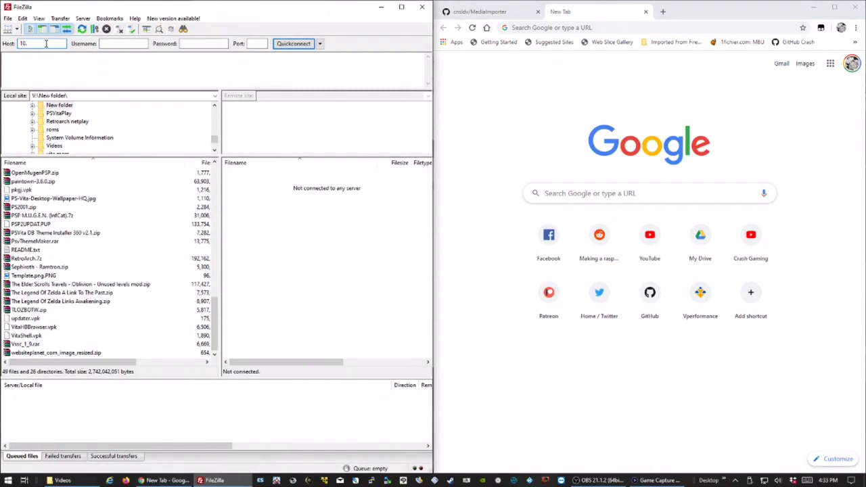
left_click_drag(46, 43, 4, 42)
type("192.168.1.11")
key("Tab")
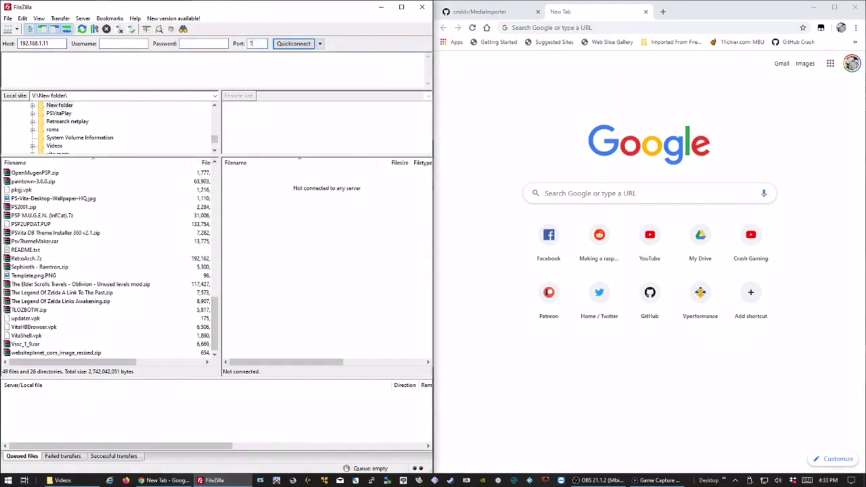
type("1337")
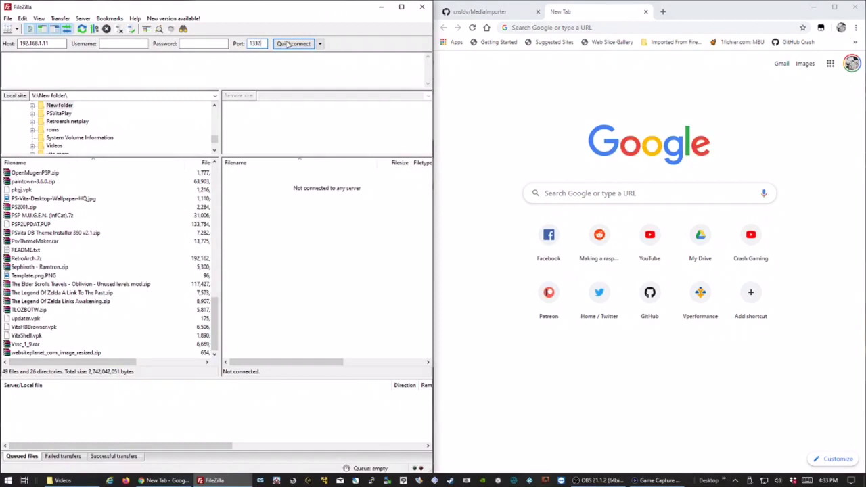
left_click(291, 44)
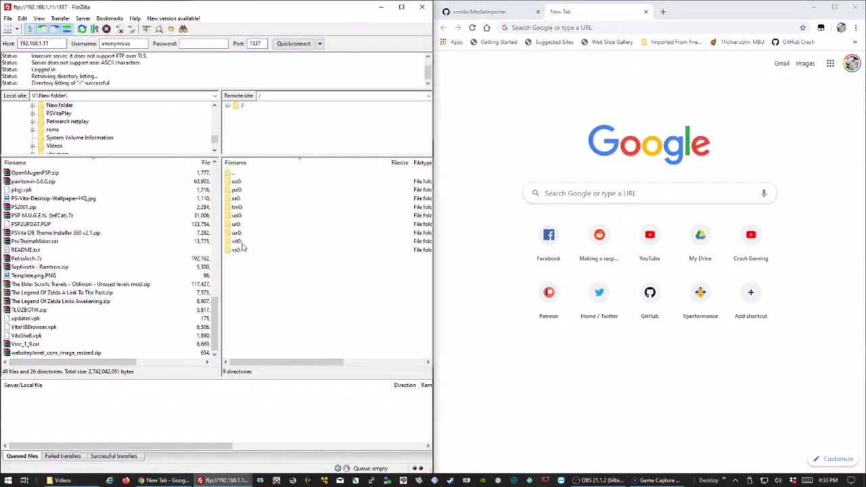
- Browse to ux0:/downloads on the Vita and select MediaImporter.vpk
double_click(231, 234)
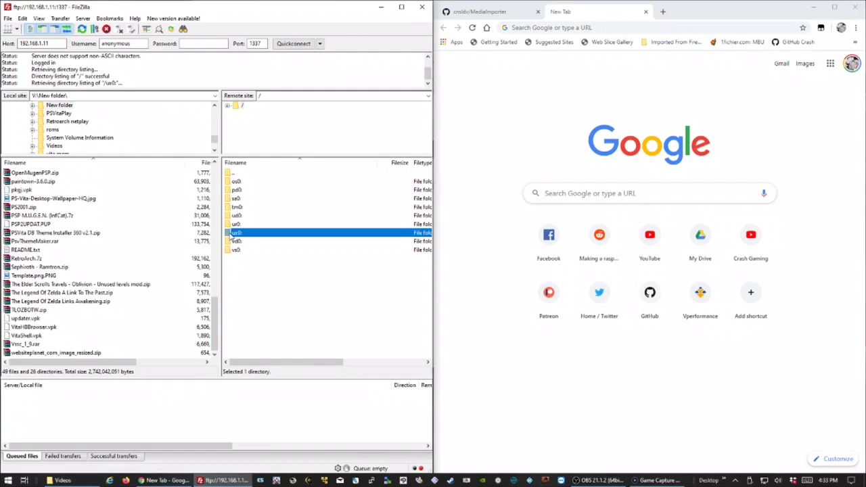
double_click(233, 337)
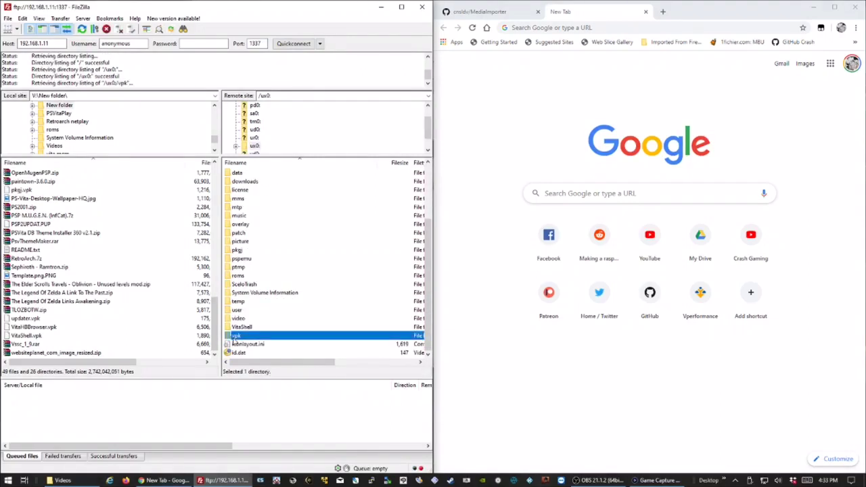
double_click(231, 174)
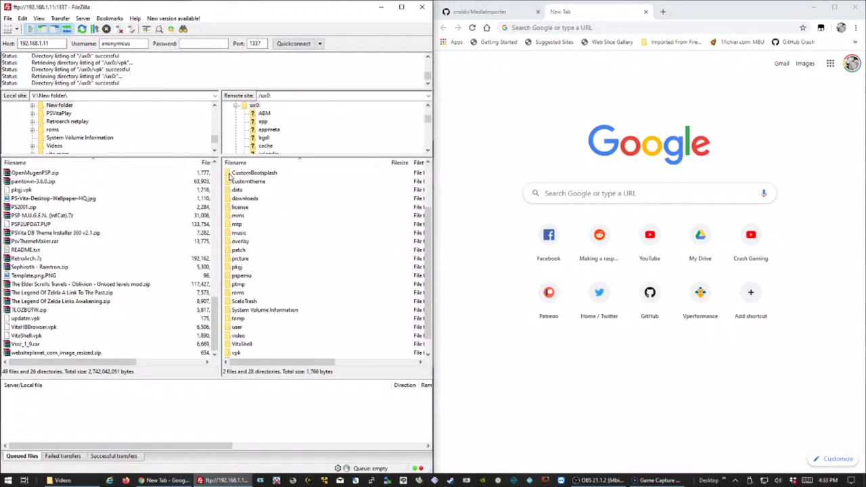
double_click(251, 200)
scroll(277, 224, "down", 1)
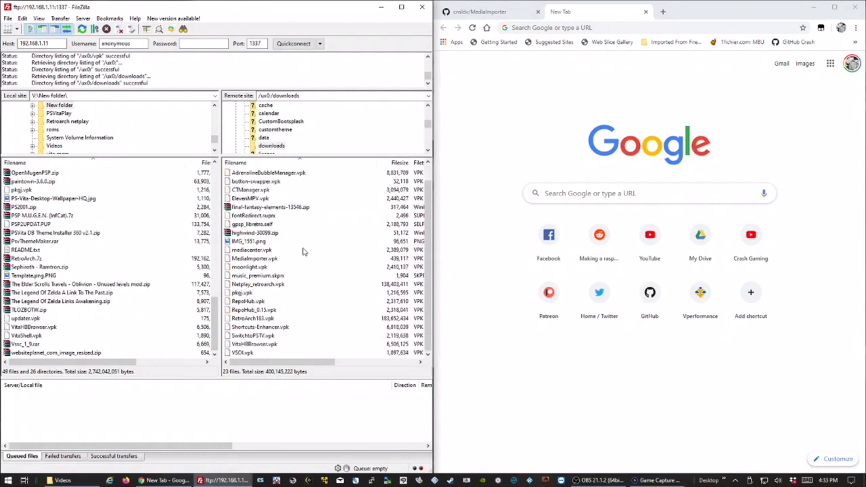
left_click(255, 259)
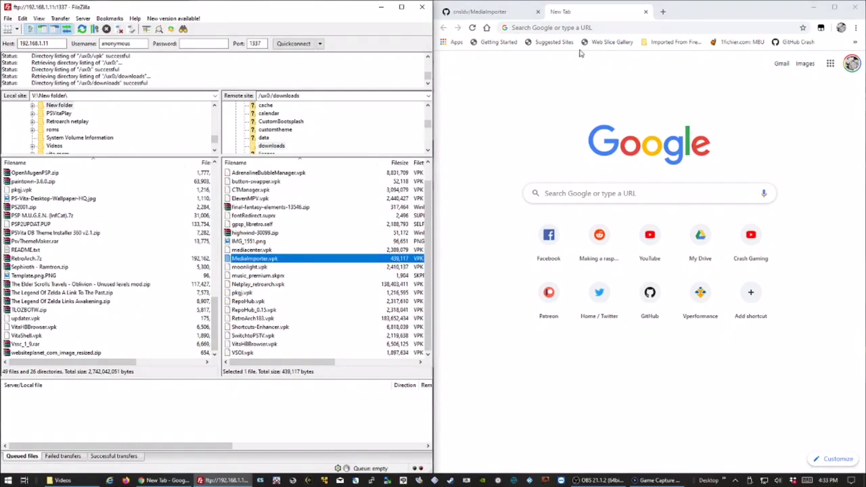
- Search Google for 'media importer github'
left_click(582, 194)
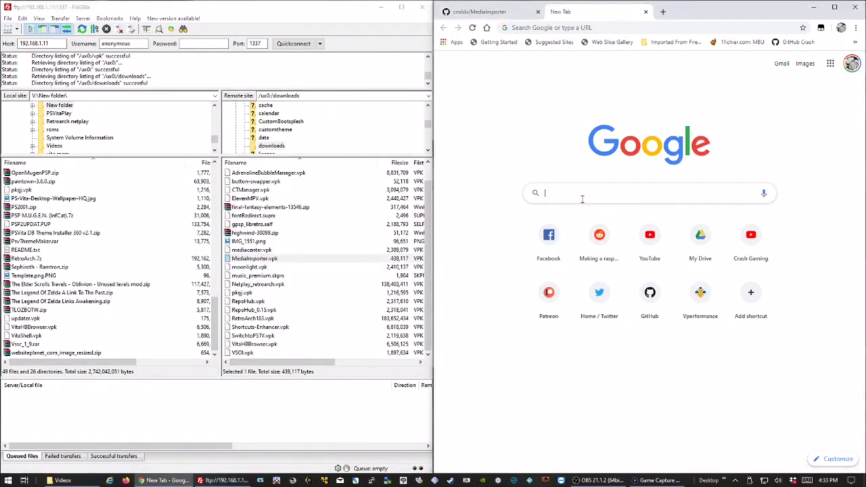
type("med")
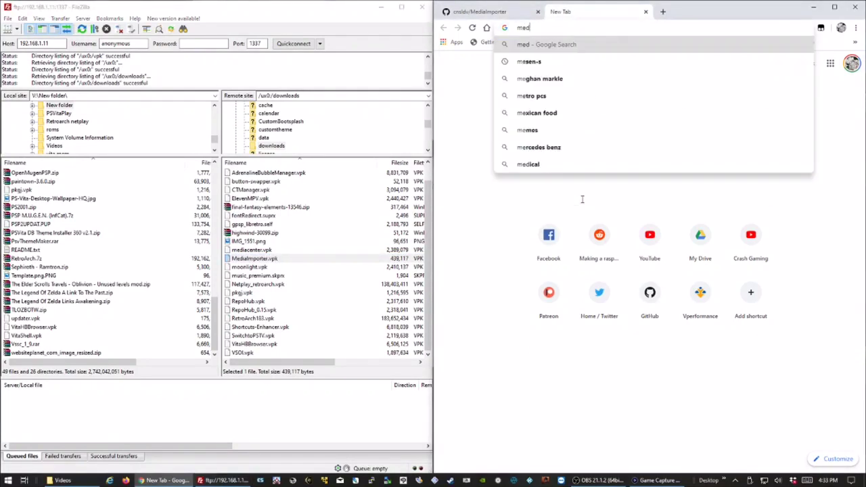
type("ia im")
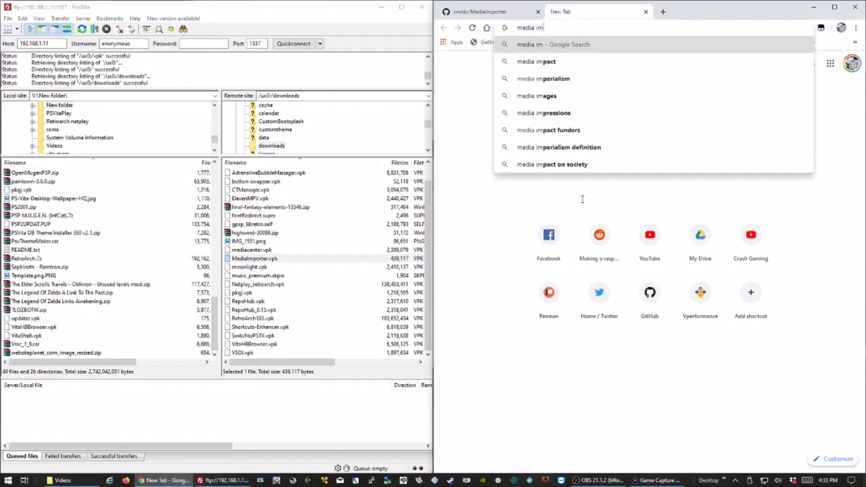
type("porter ")
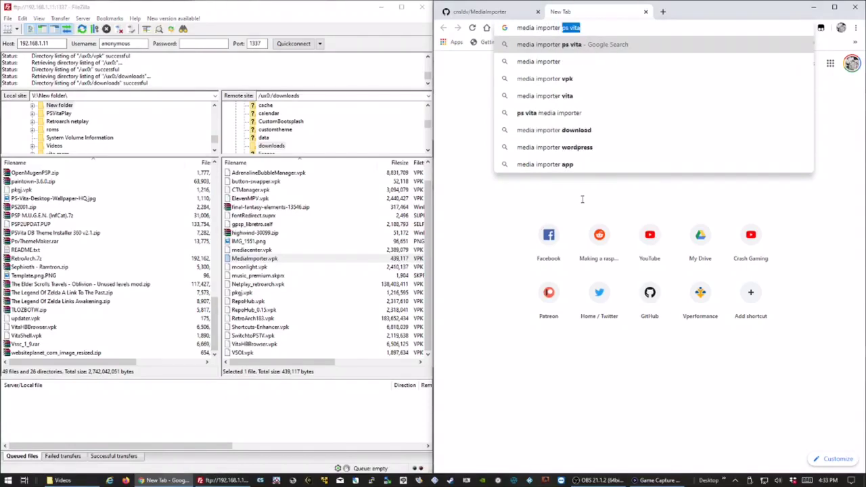
type("github")
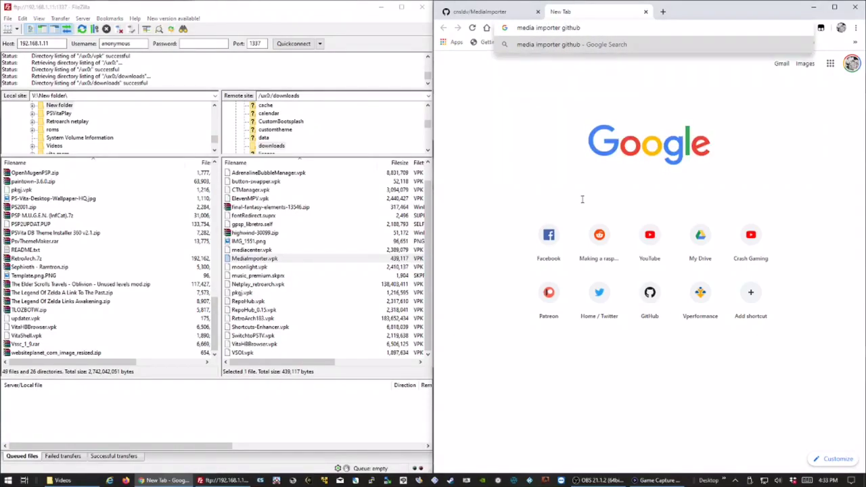
key("Return")
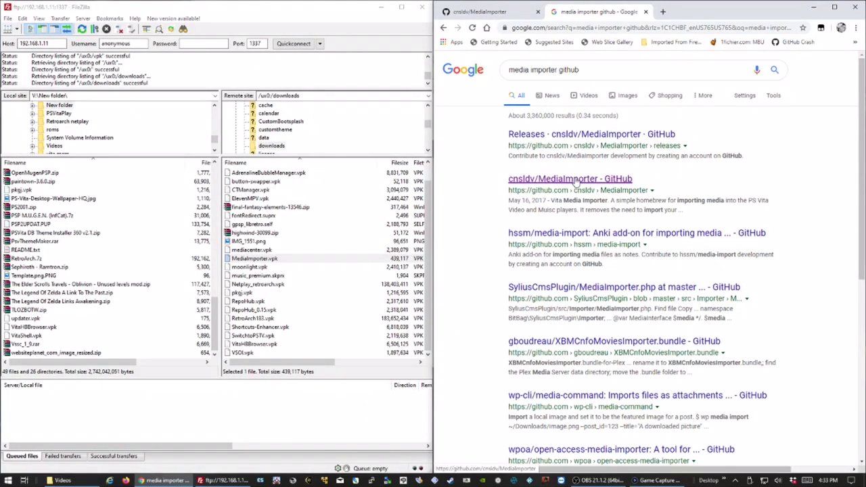
- Open the cnsldv/MediaImporter GitHub repository and scroll to its README
left_click(573, 179)
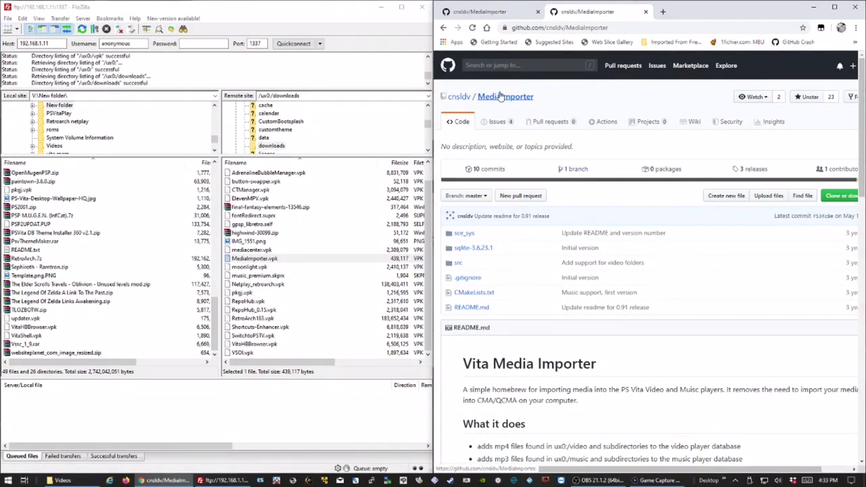
scroll(592, 368, "down", 5)
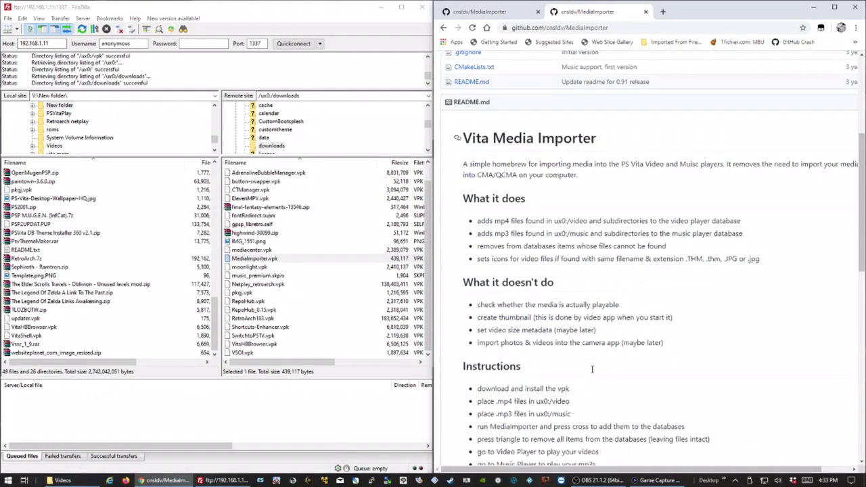
scroll(592, 369, "down", 2)
scroll(592, 370, "up", 4)
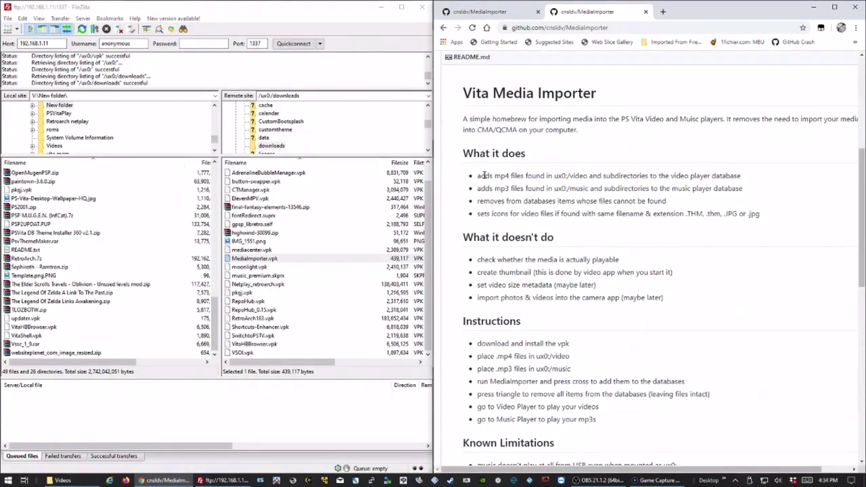
- Highlight the README lines about mp4s in ux0:/video, mp3s in ux0:/music, and subdirectories
left_click_drag(483, 175, 590, 170)
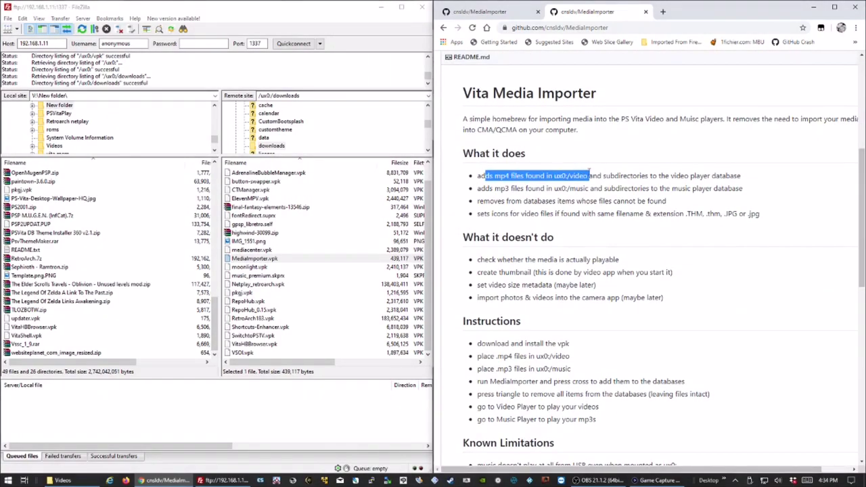
left_click_drag(478, 189, 588, 188)
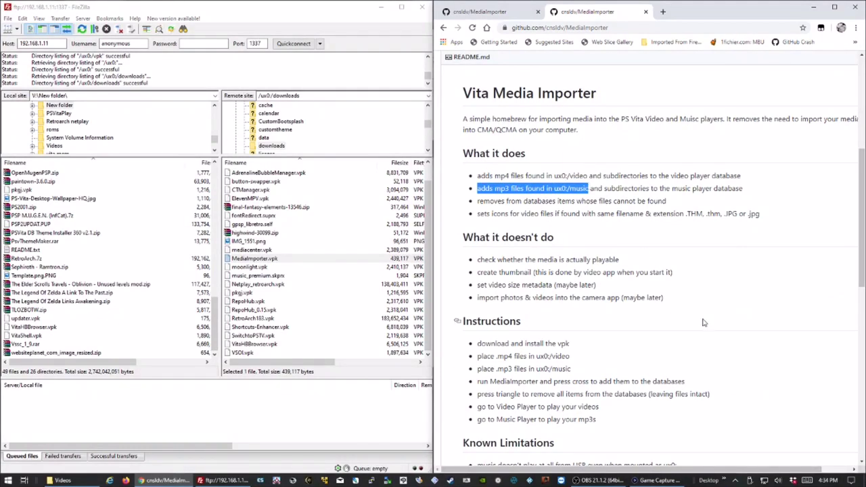
left_click_drag(605, 189, 649, 188)
scroll(696, 298, "down", 4)
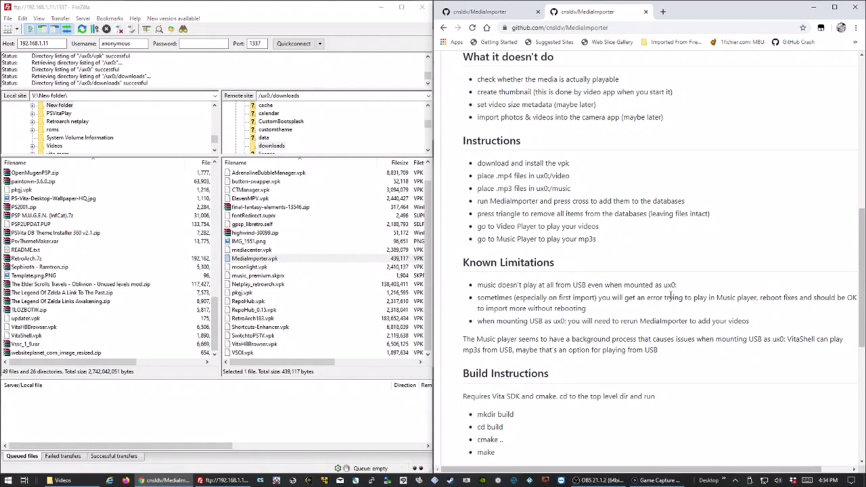
scroll(480, 335, "down", 5)
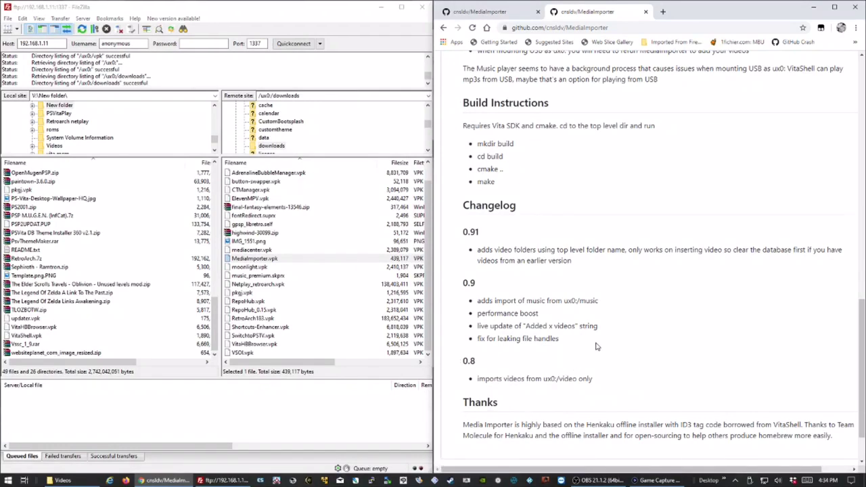
scroll(534, 314, "up", 1)
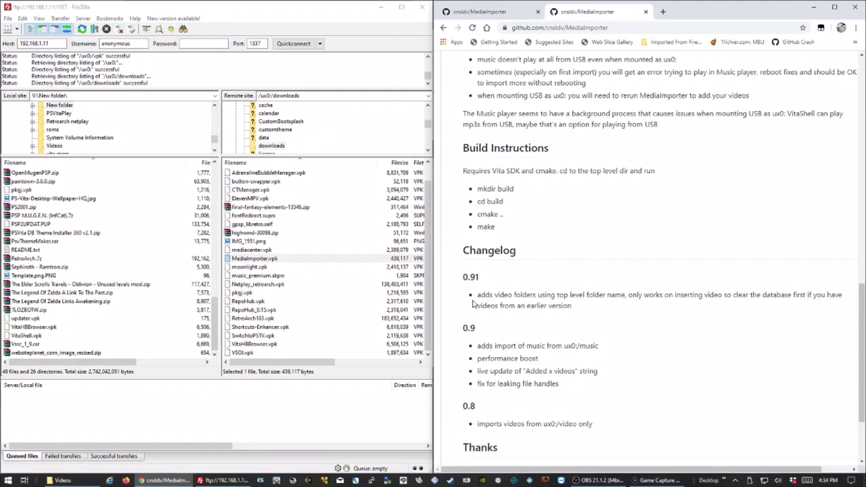
scroll(472, 303, "up", 10)
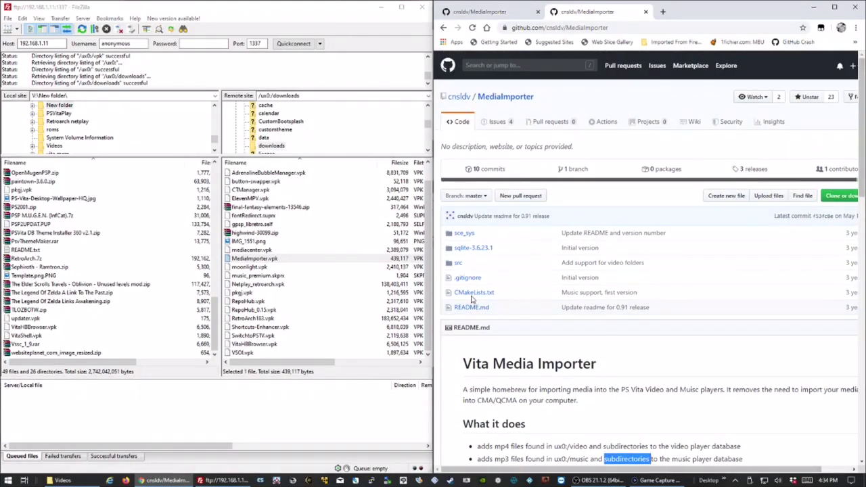
- Save the MediaImporter.vpk asset from the 0.91 Video Folders release to the computer
left_click(756, 170)
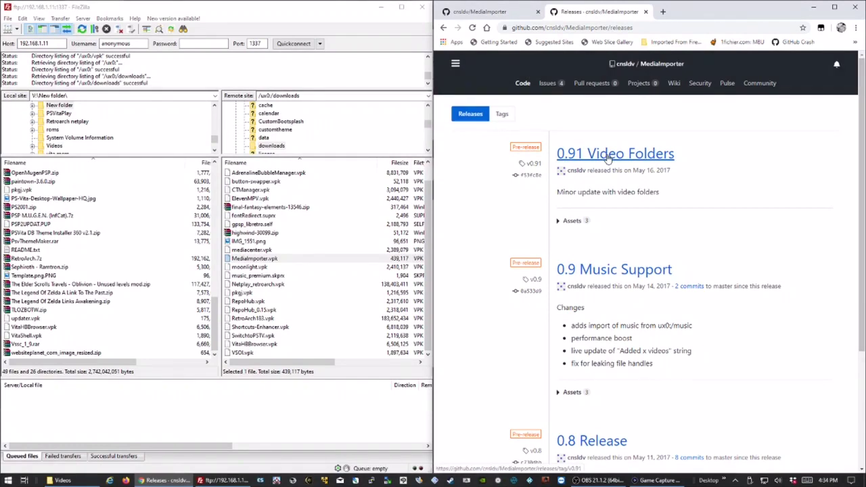
left_click(609, 157)
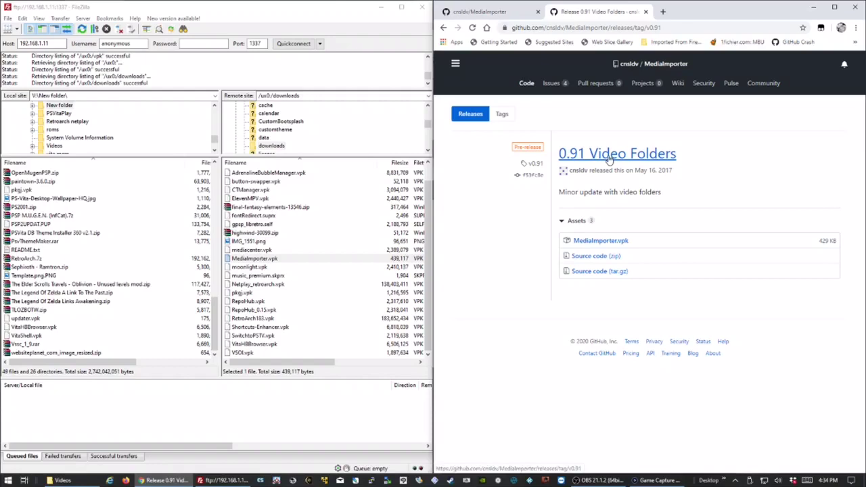
left_click(591, 243)
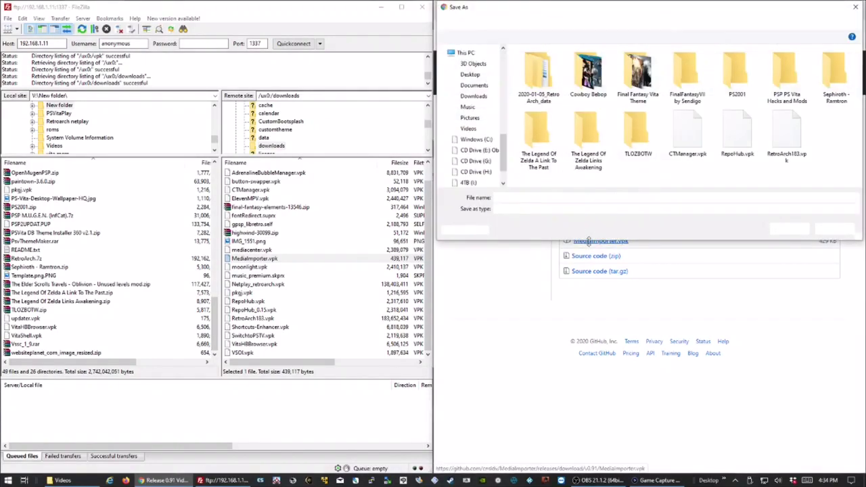
left_click(775, 233)
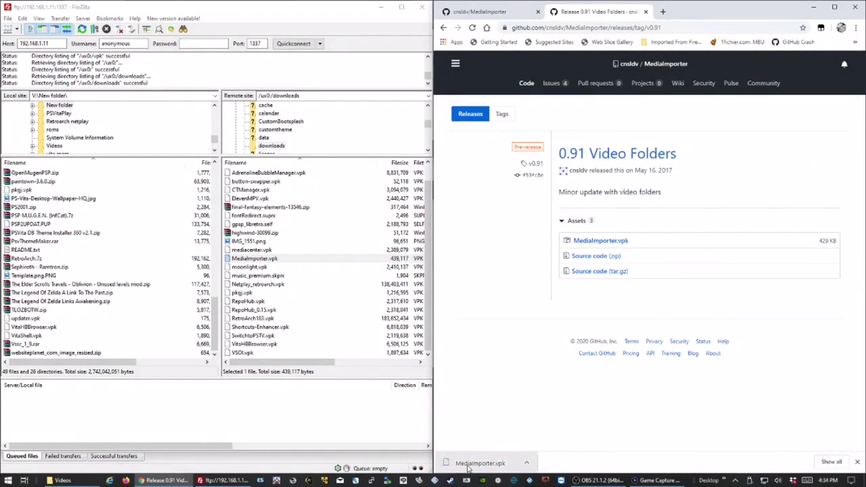
- Upload the downloaded MediaImporter.vpk into ux0:/downloads, overwriting the existing file
left_click_drag(469, 468, 339, 261)
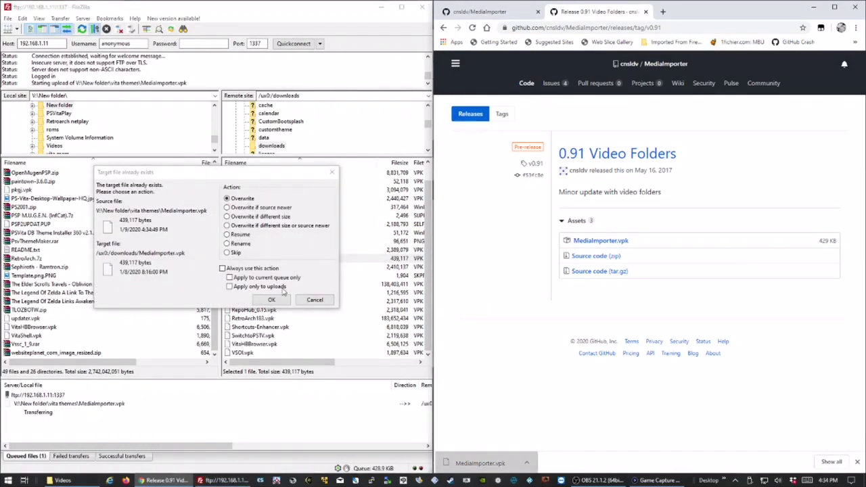
left_click(271, 299)
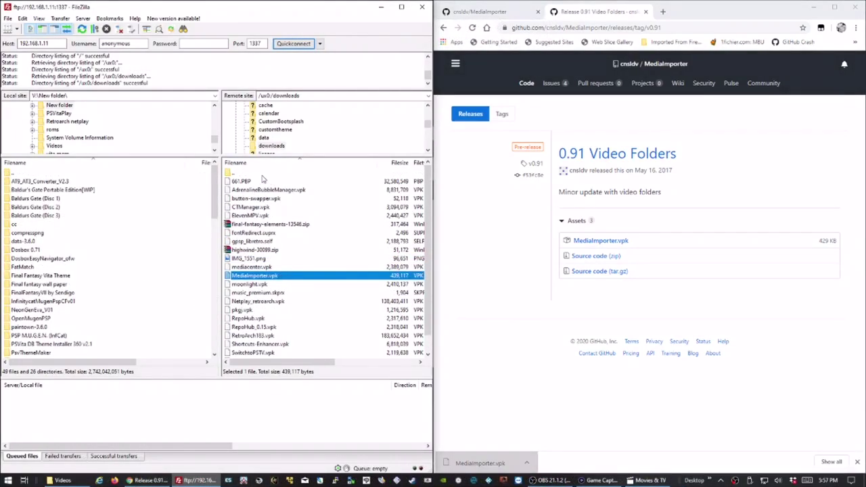
- Return to the ux0 root and maximize FileZilla, widening and lengthening the remote file listing
double_click(230, 174)
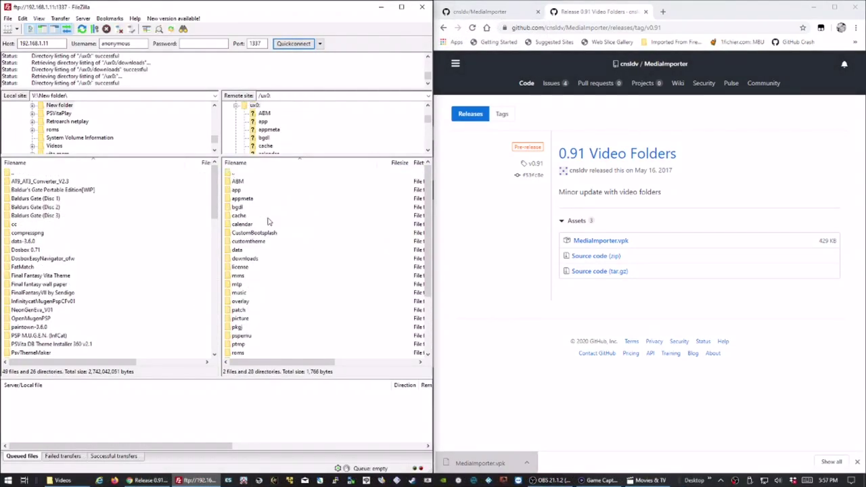
left_click(401, 7)
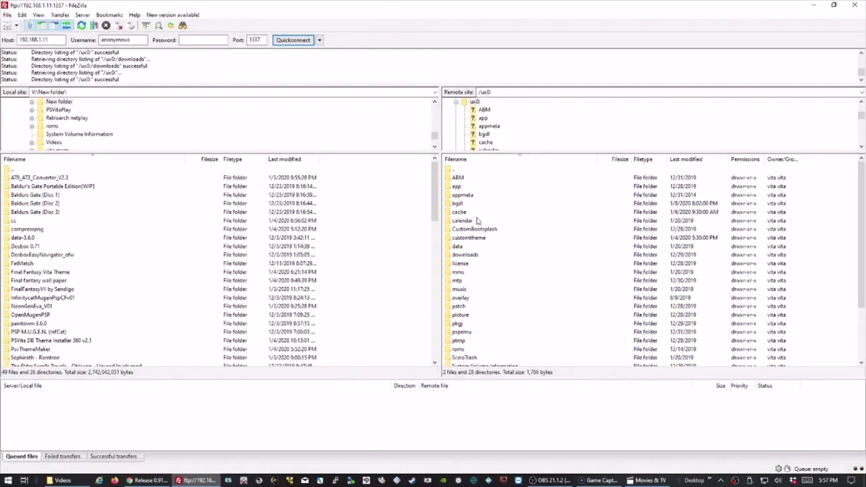
left_click_drag(439, 176, 108, 176)
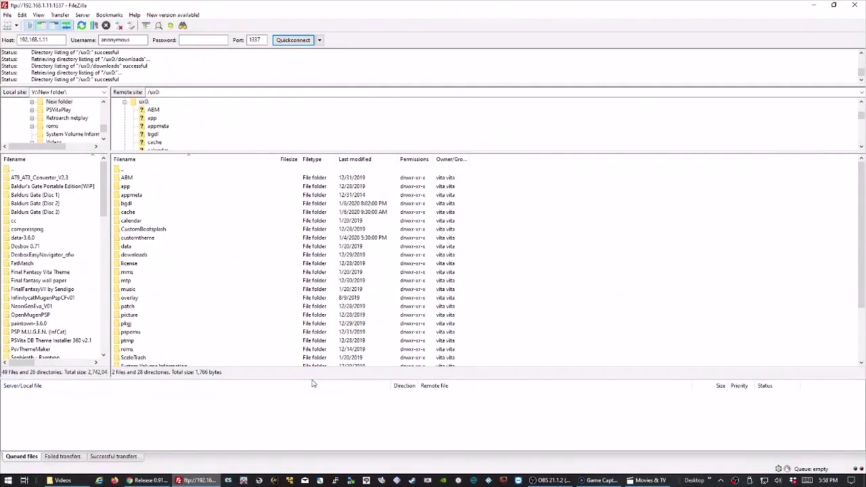
left_click_drag(313, 377, 321, 430)
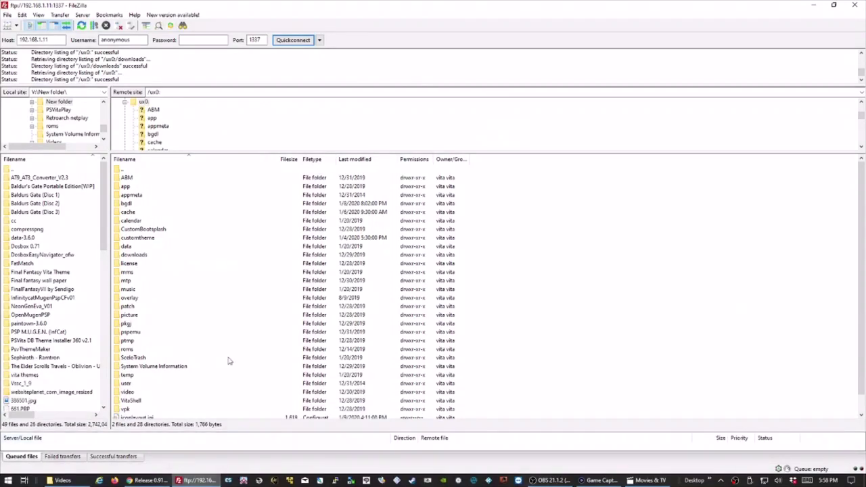
- Browse the ux0:/music album folders Cowboy Bebop OST and Final Symphony, then return to ux0
double_click(130, 290)
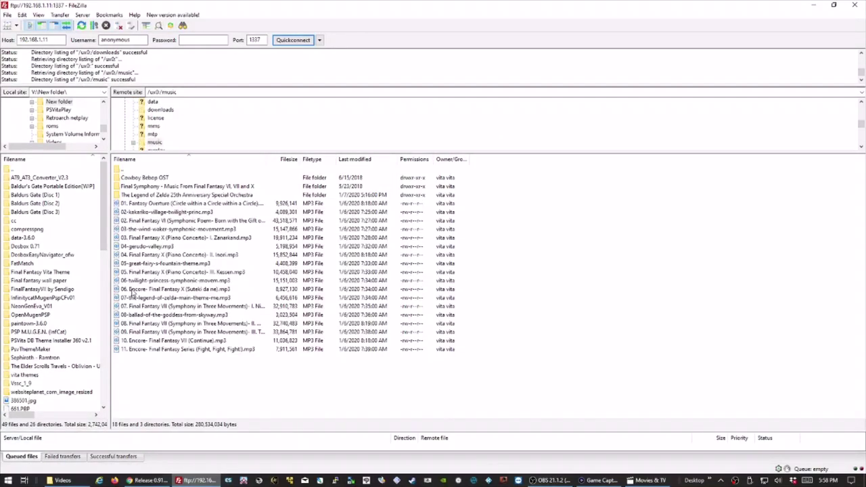
double_click(161, 178)
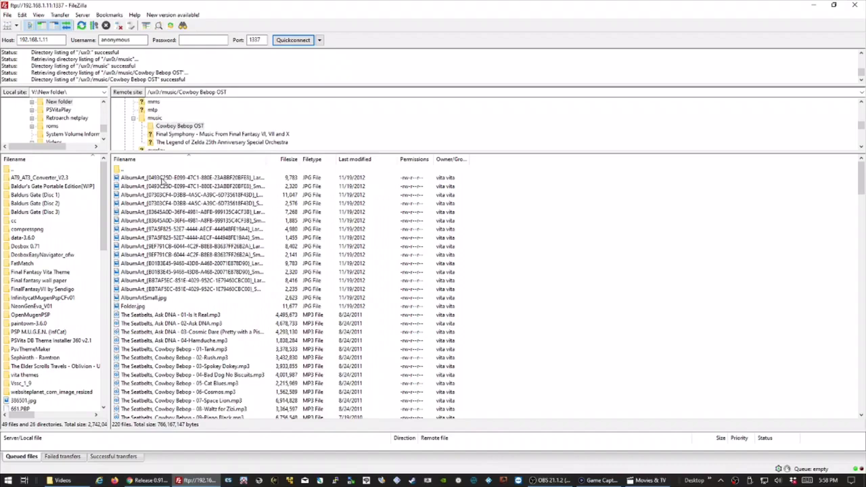
scroll(237, 297, "down", 7)
scroll(243, 313, "up", 7)
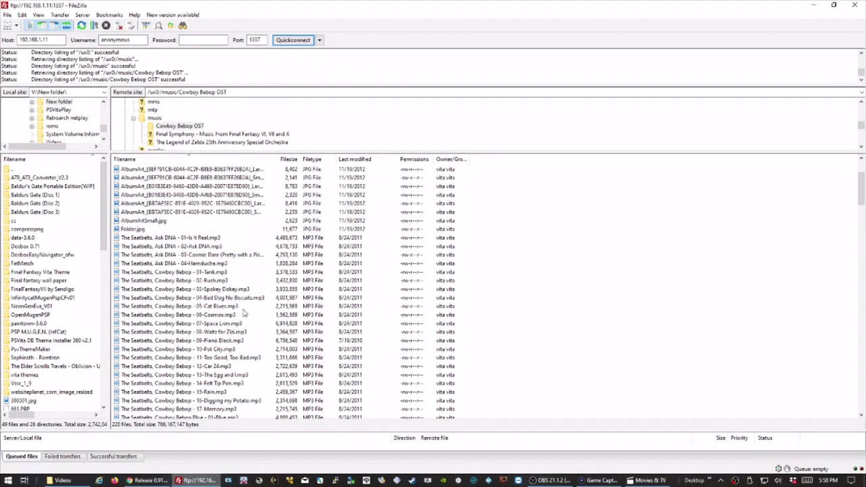
double_click(117, 170)
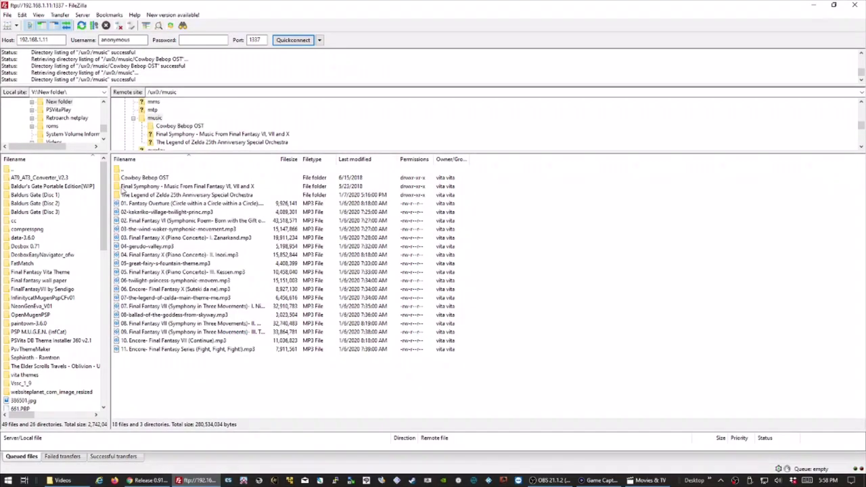
double_click(128, 187)
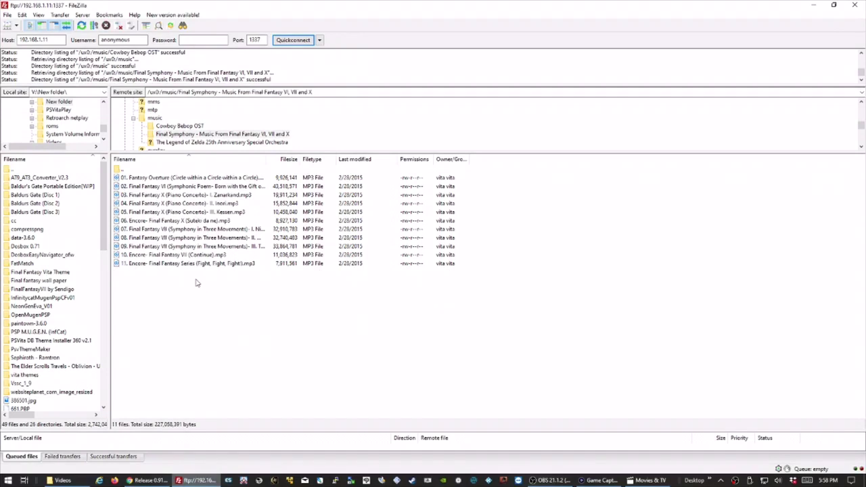
double_click(119, 170)
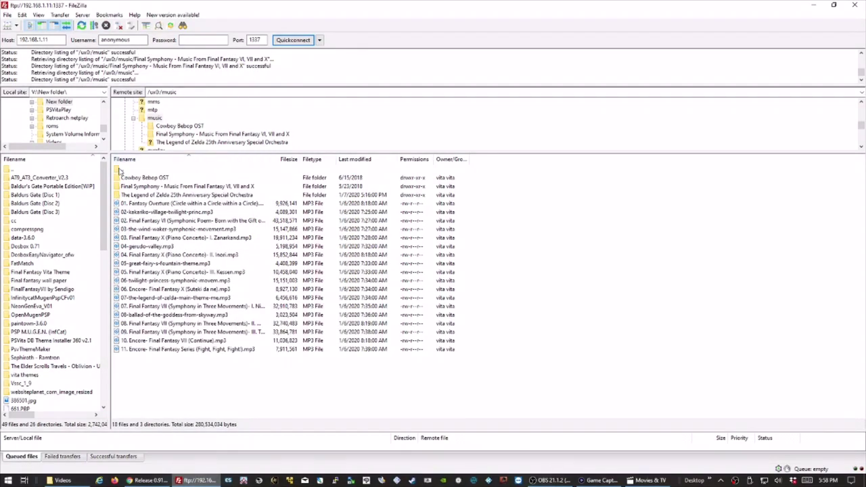
left_click_drag(532, 217, 303, 280)
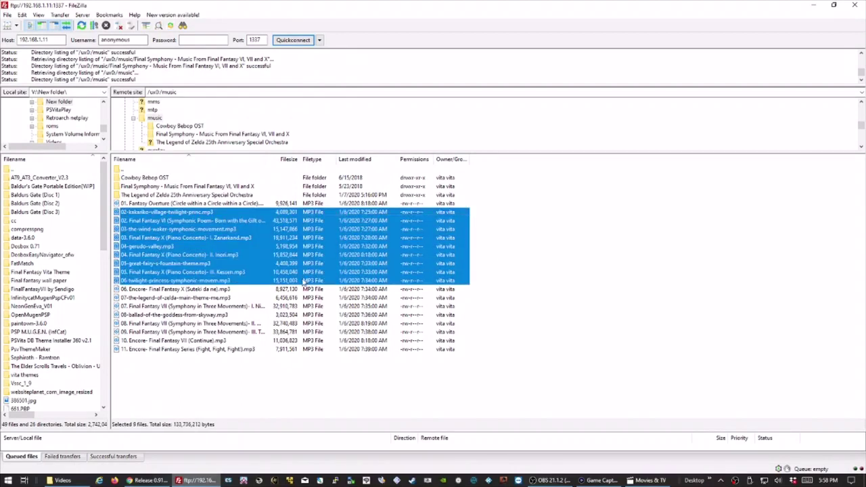
double_click(124, 169)
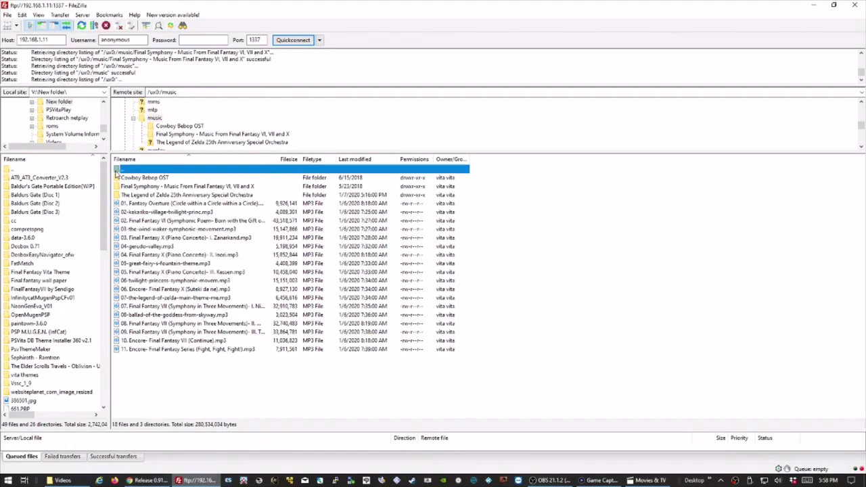
- Look inside ux0:/video and its dj folder with the Bowser's Castle HD video, then go back up
scroll(151, 383, "down", 1)
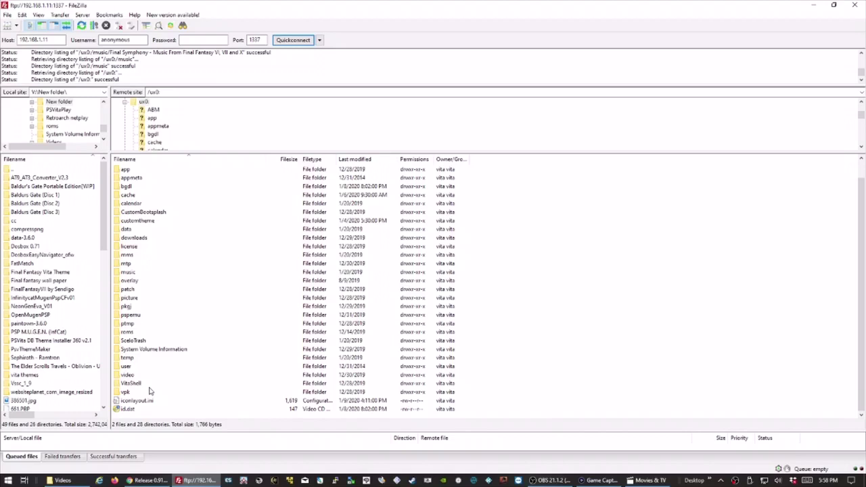
double_click(131, 376)
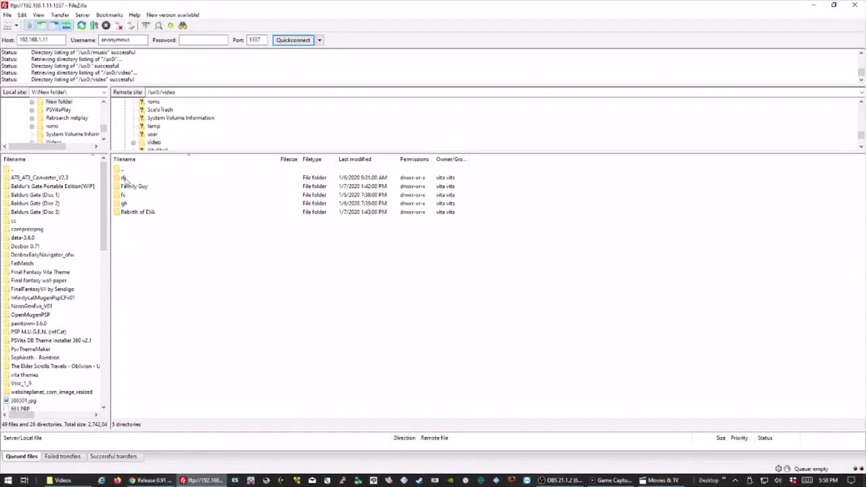
double_click(123, 178)
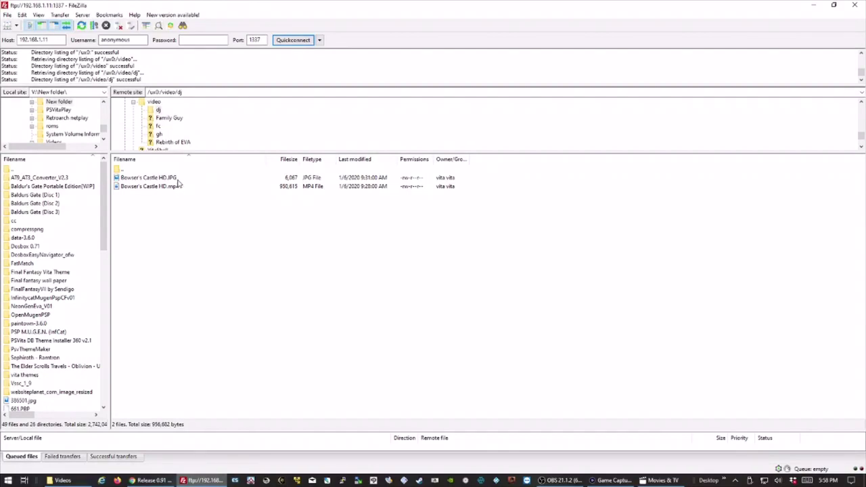
double_click(118, 169)
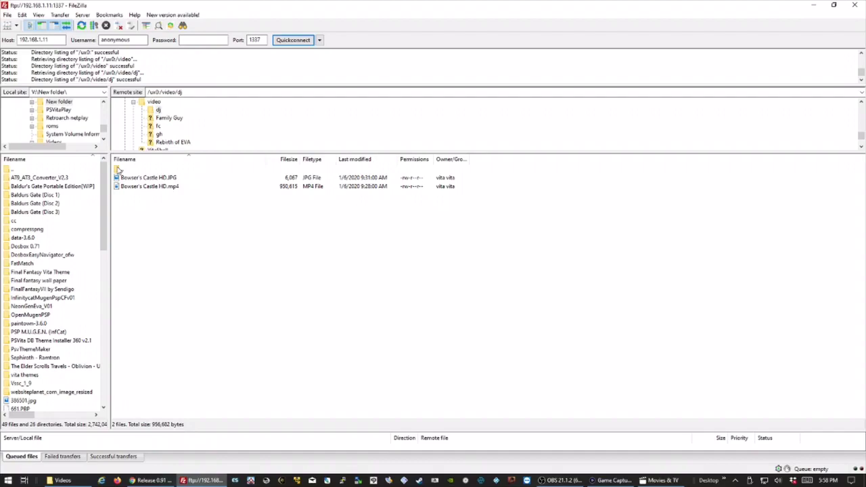
left_click(121, 170)
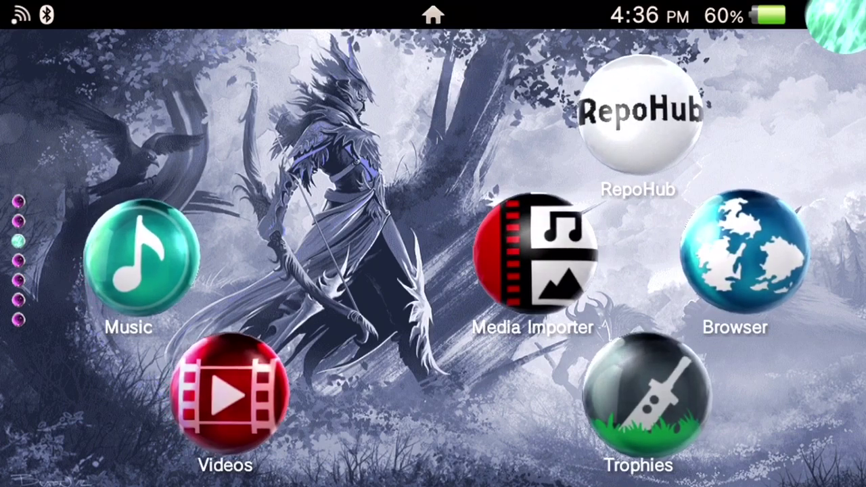
- In VitaShell, install MediaImporter.vpk from ux0:downloads and confirm with Yes
key("super")
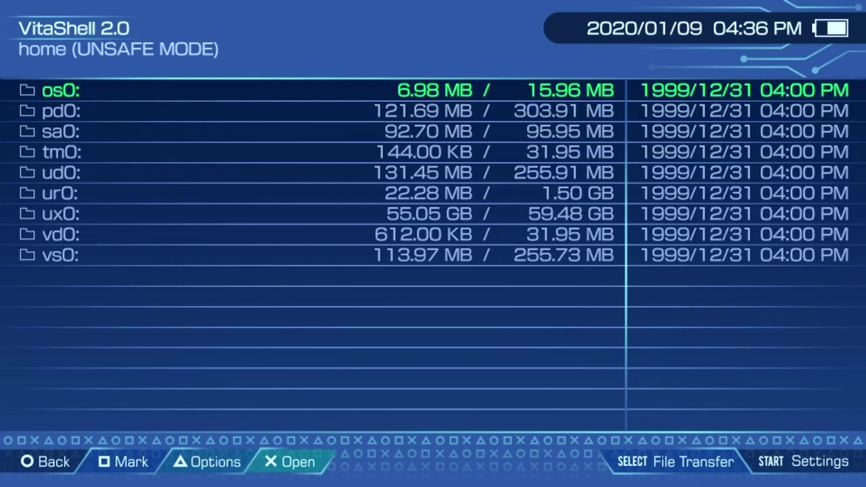
key("Down")
key("Down")
key("Down")
key("Down")
key("Down")
key("Down")
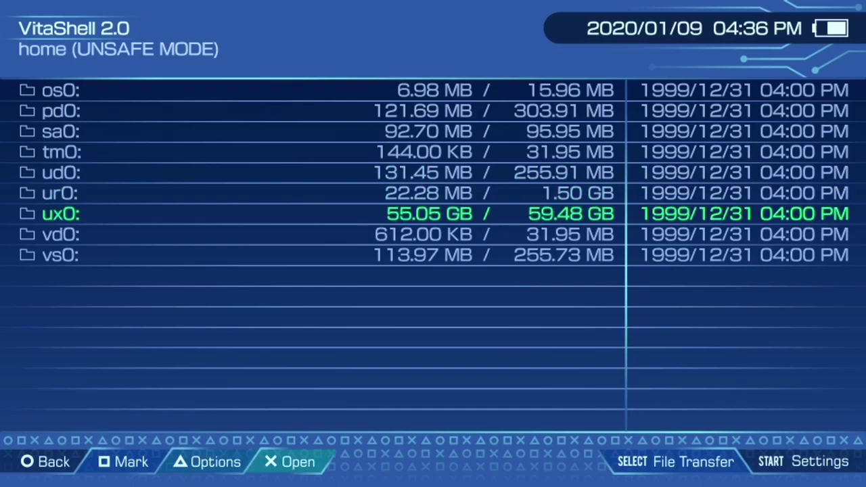
key("Return")
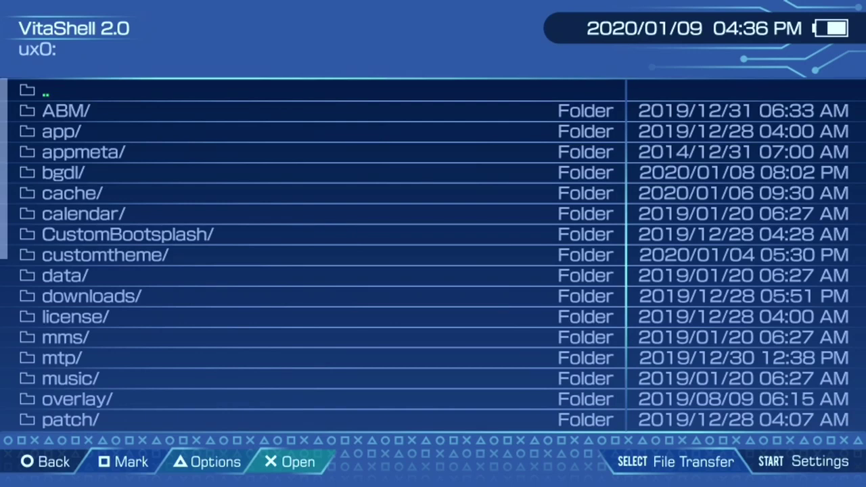
key("Down")
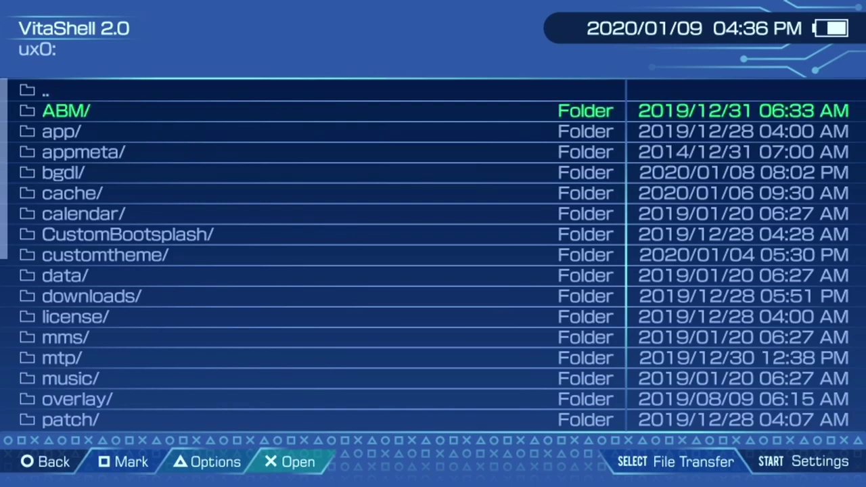
key("Down")
key("Down")
key("Down")
key("Down")
key("Down")
key("Down")
key("Down")
key("Down")
key("Down")
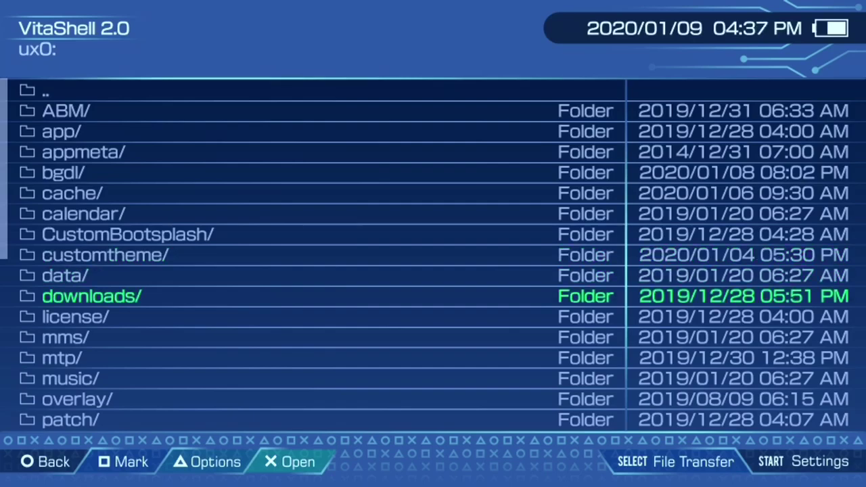
key("Return")
key("Down")
key("Down")
key("Down")
key("Down")
key("Down")
key("Down")
key("Down")
key("Down")
key("Down")
key("Down")
key("Down")
key("Down")
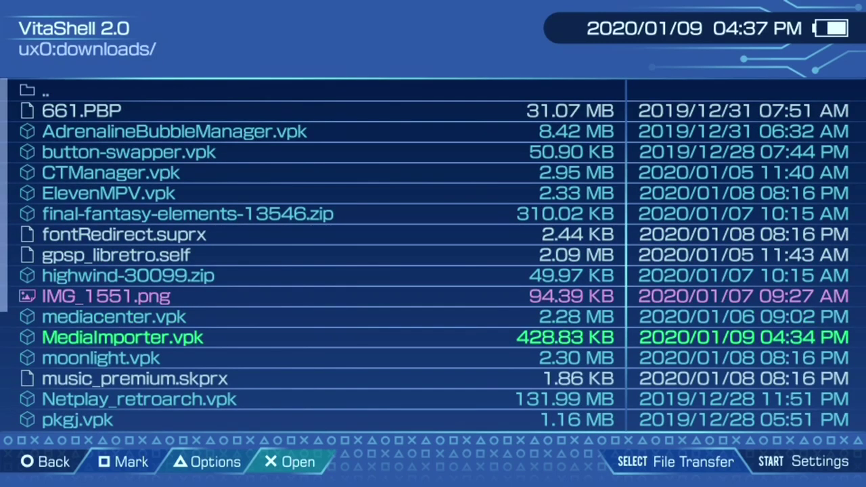
key("Return")
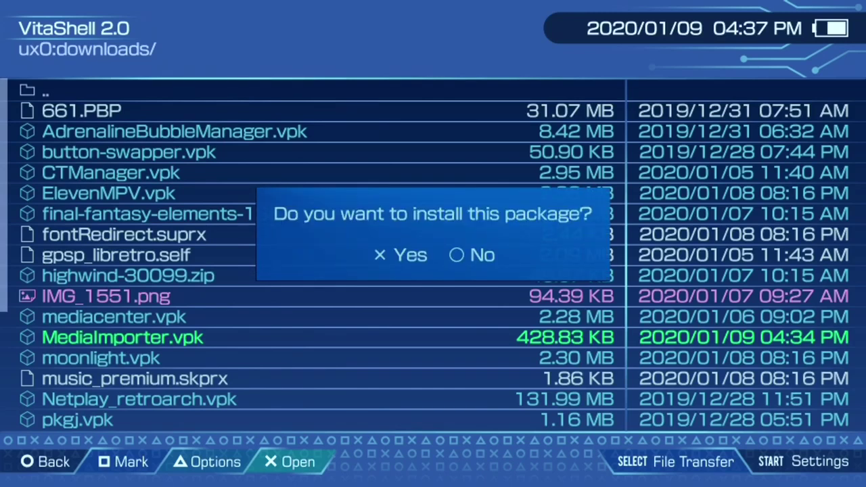
key("Return")
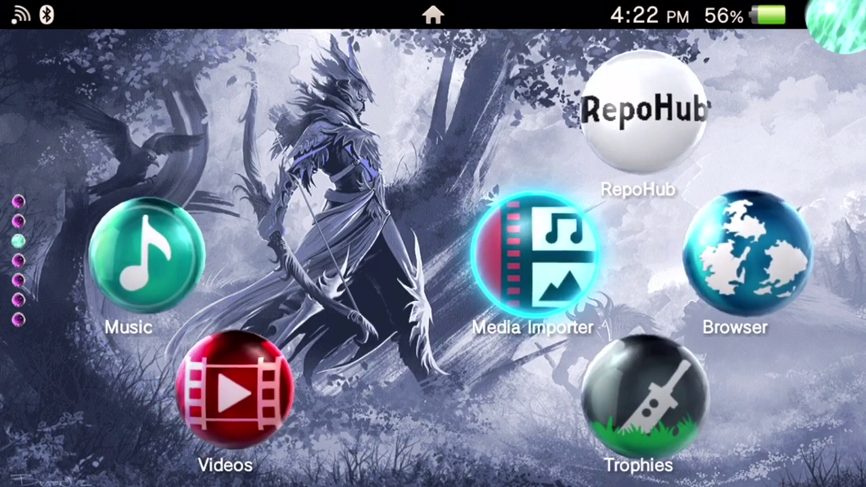
- Check the Music app's Artists, Albums and Songs lists are empty, then close Music
left_click(147, 256)
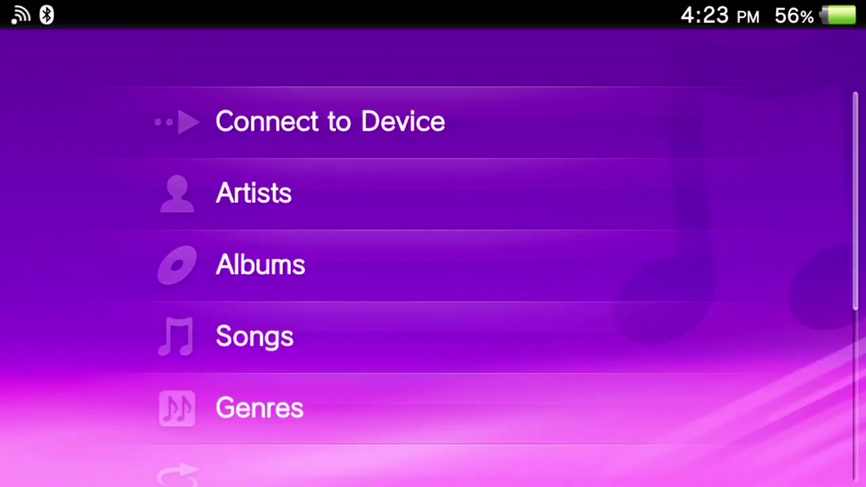
left_click(253, 194)
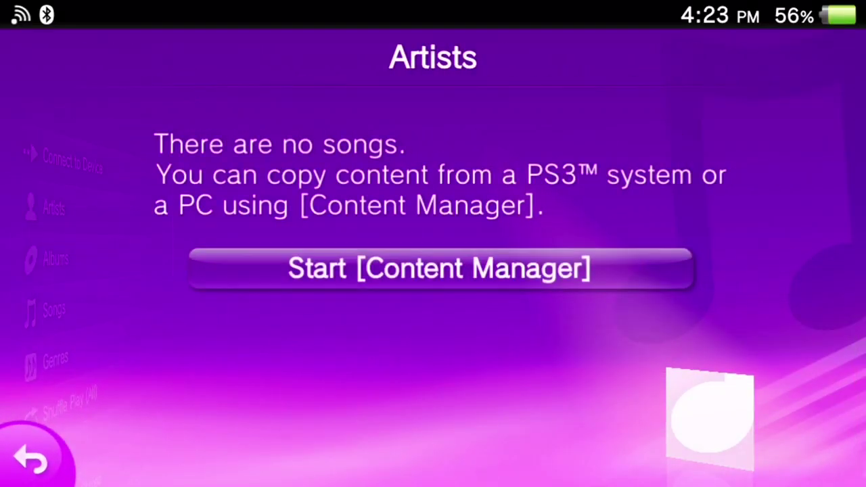
left_click(30, 460)
left_click(226, 262)
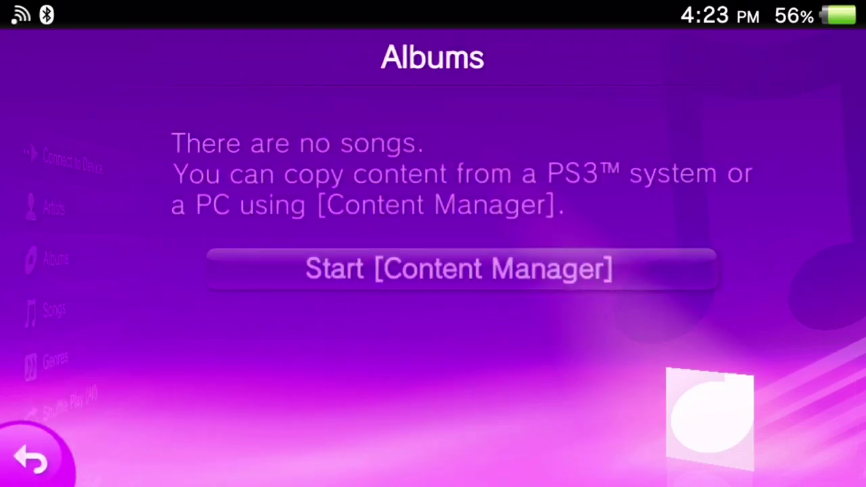
left_click(24, 465)
left_click(254, 337)
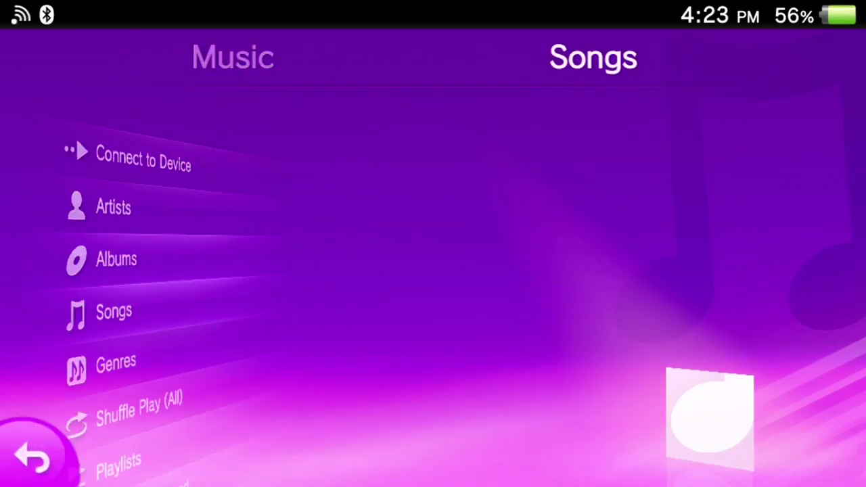
left_click(27, 463)
left_click(261, 263)
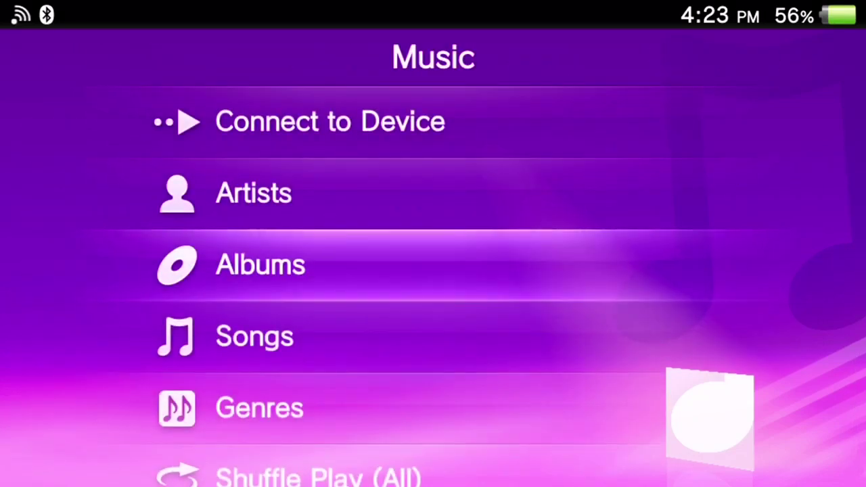
key("super")
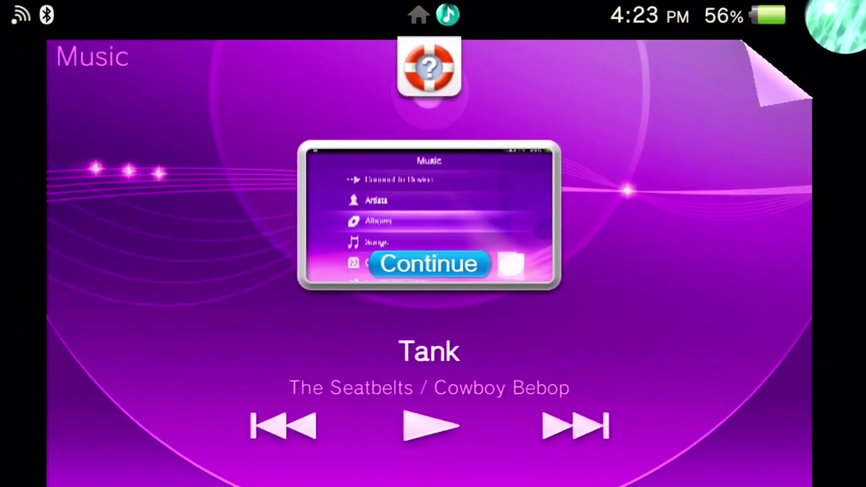
left_click_drag(778, 68, 203, 440)
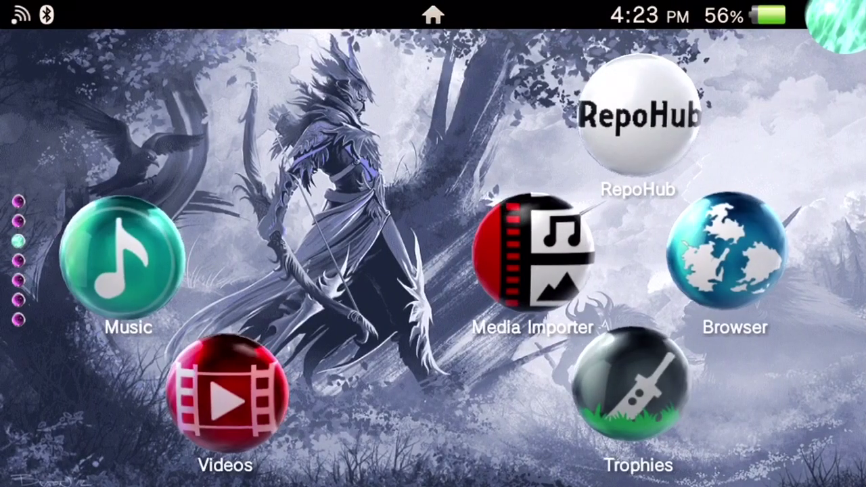
- Start the Videos app, see no videos listed, and close it
left_click(226, 396)
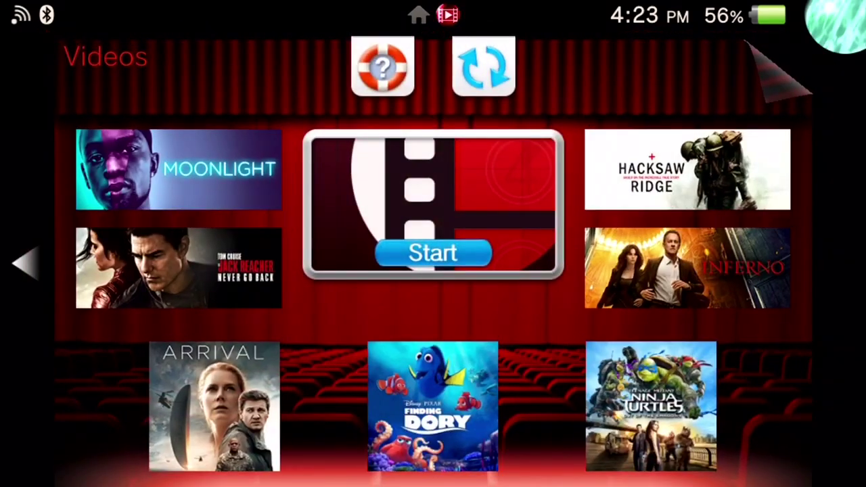
left_click(434, 253)
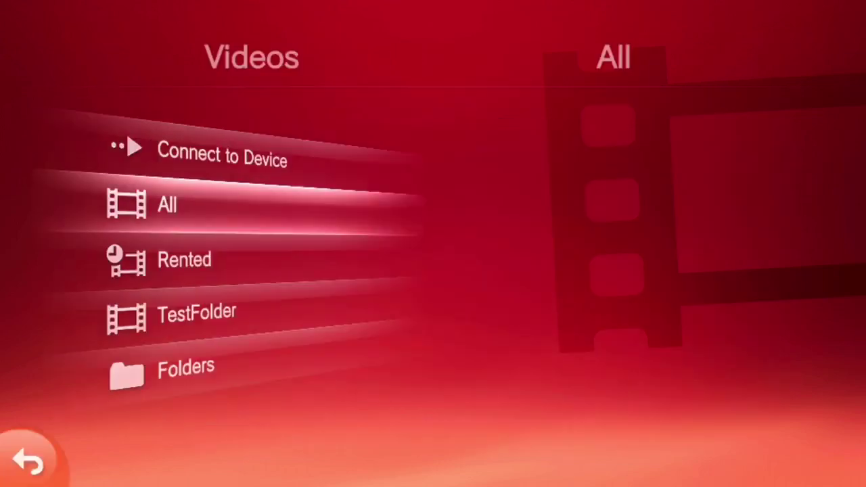
key("super")
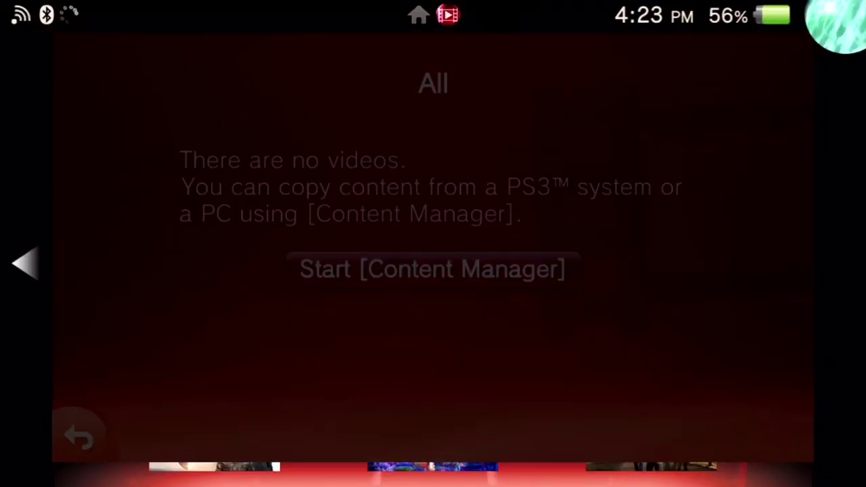
left_click_drag(812, 47, 237, 467)
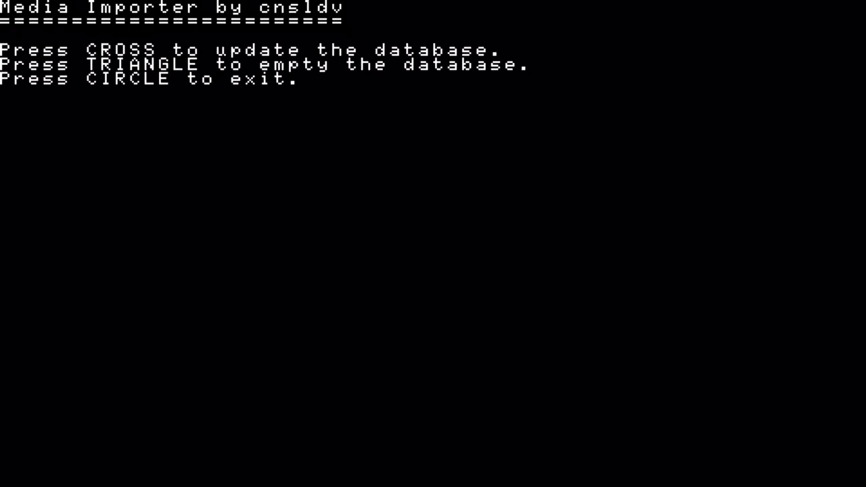
- Run Media Importer's database update adding 8 videos and 241 tracks, then exit and close it
key("Return")
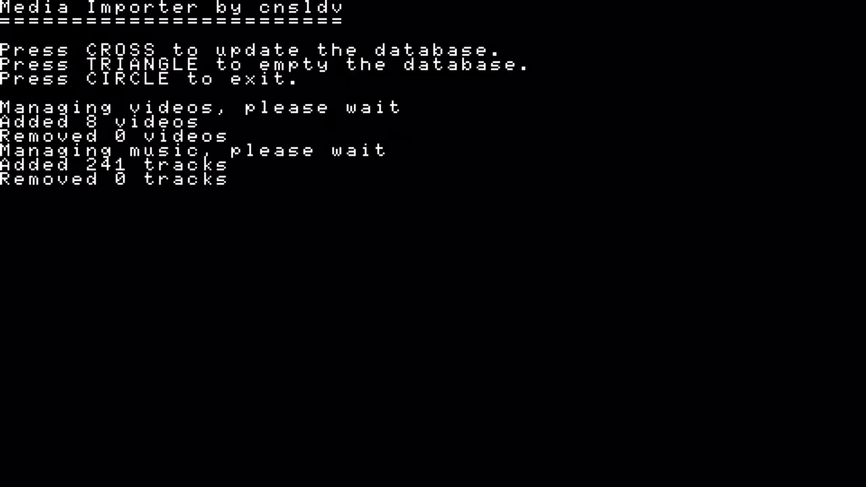
key("Return")
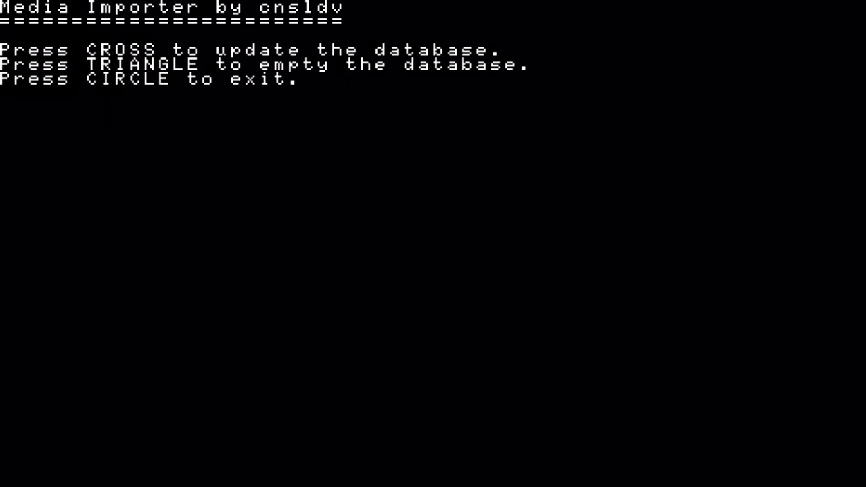
key("Escape")
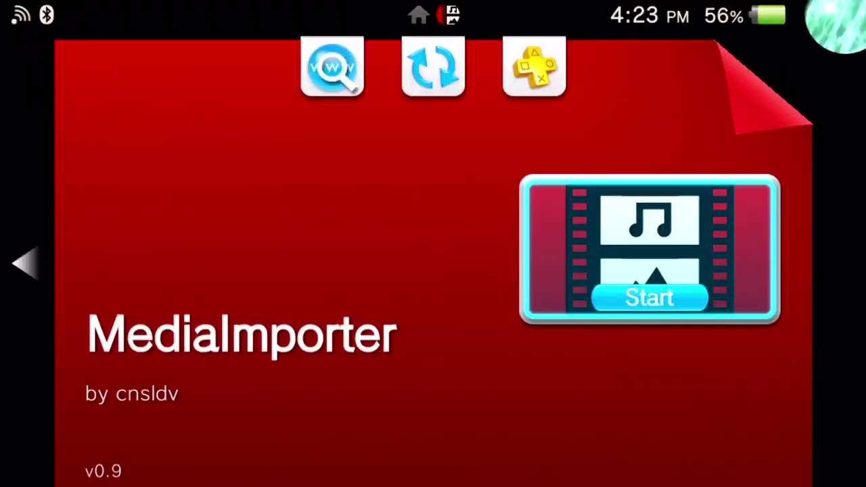
left_click_drag(805, 64, 101, 420)
- Launch the Music app and browse its Albums and Songs lists
key("Left")
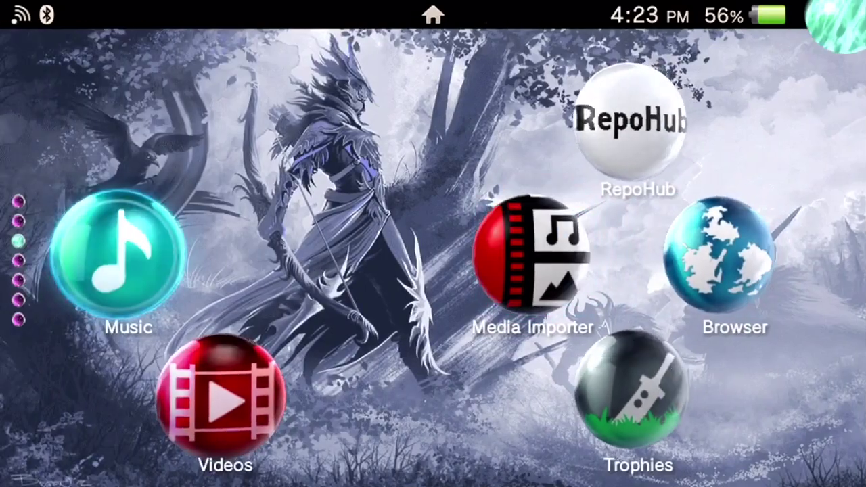
key("Return")
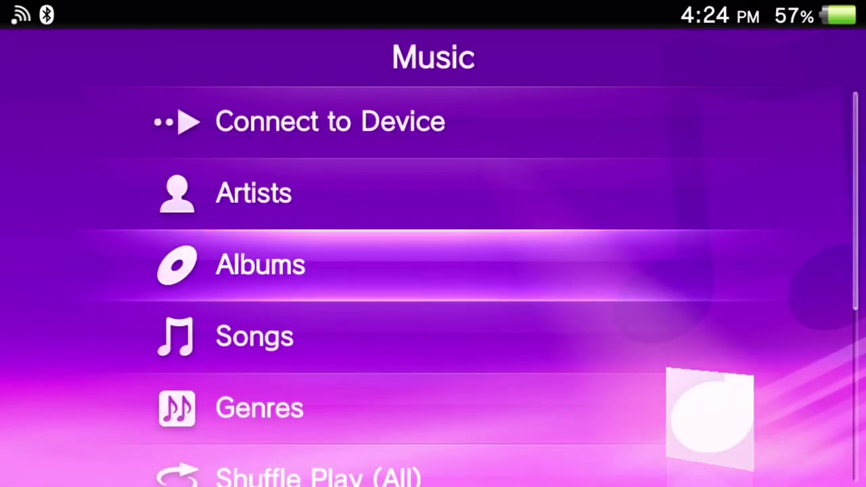
key("Down")
key("Down")
key("Down")
key("Down")
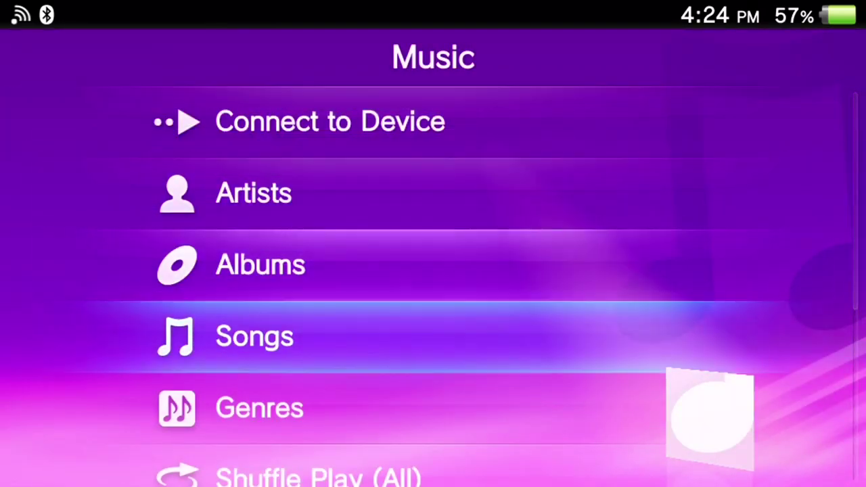
key("Up")
key("Return")
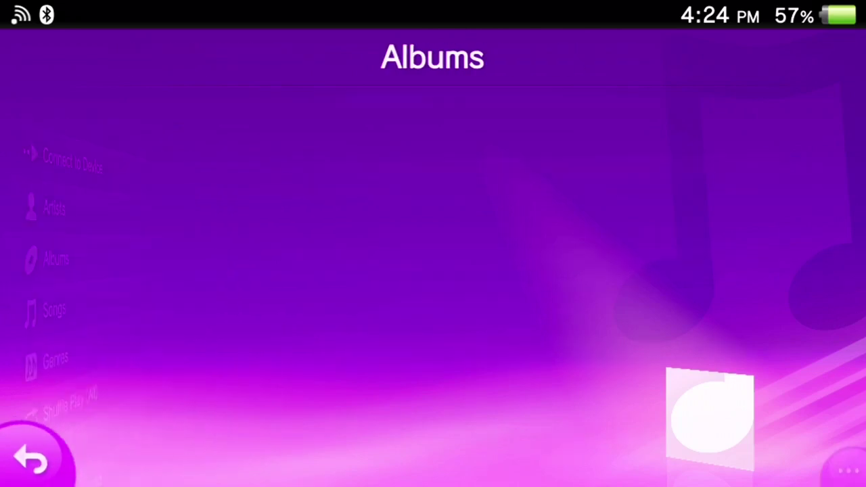
key("Escape")
key("Up")
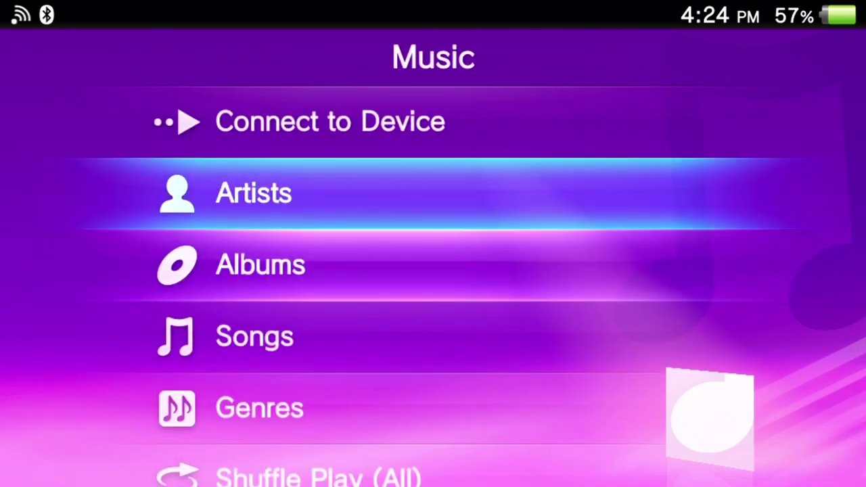
key("Down")
key("Down")
key("Return")
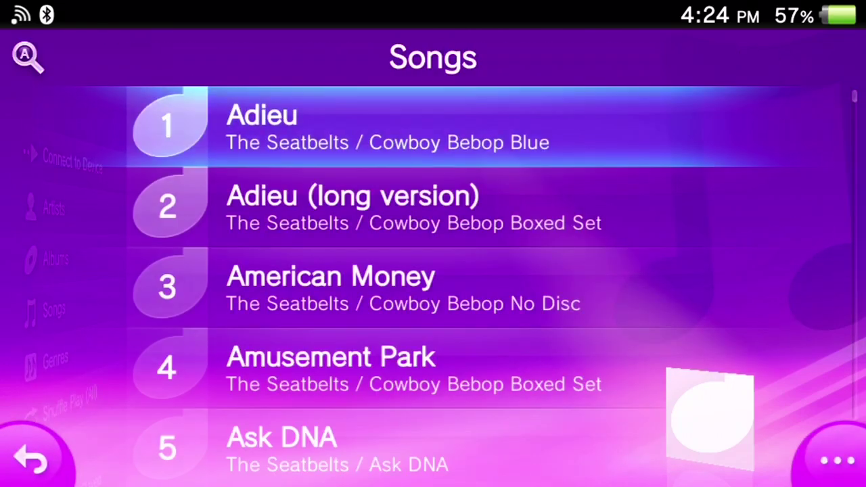
key("Escape")
- Open the Legend of Zelda 25th Anniversary album and play its first track
key("Up")
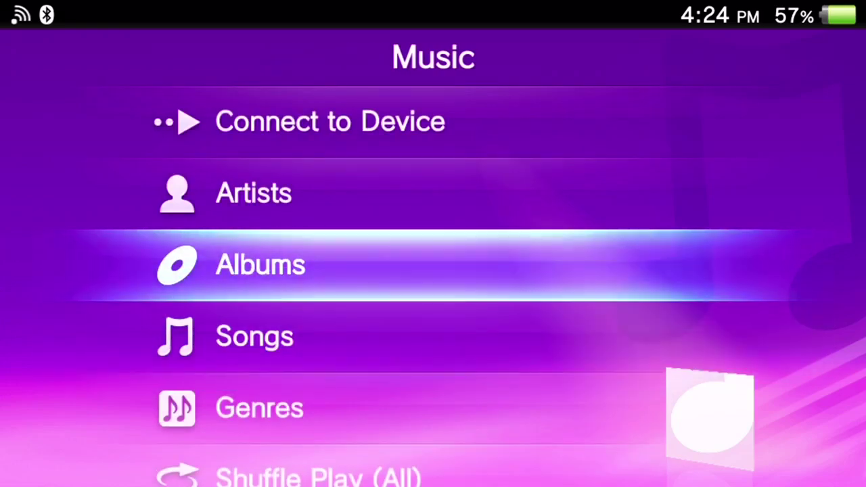
key("Return")
key("Down")
key("Down")
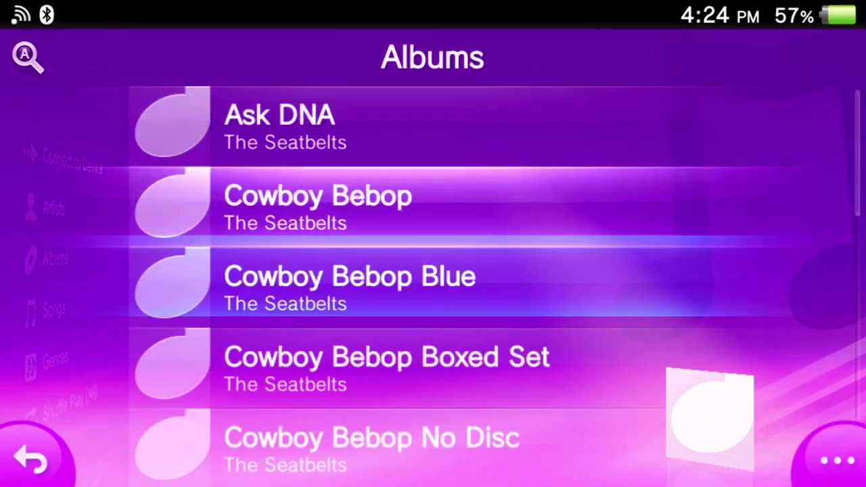
key("Down")
key("Down")
key("Down")
key("Down")
key("Down")
key("Down")
key("Down")
key("Down")
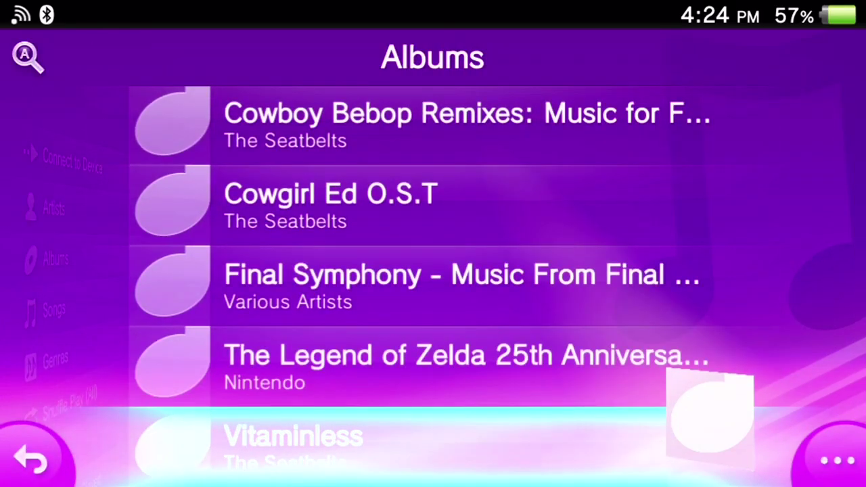
key("Up")
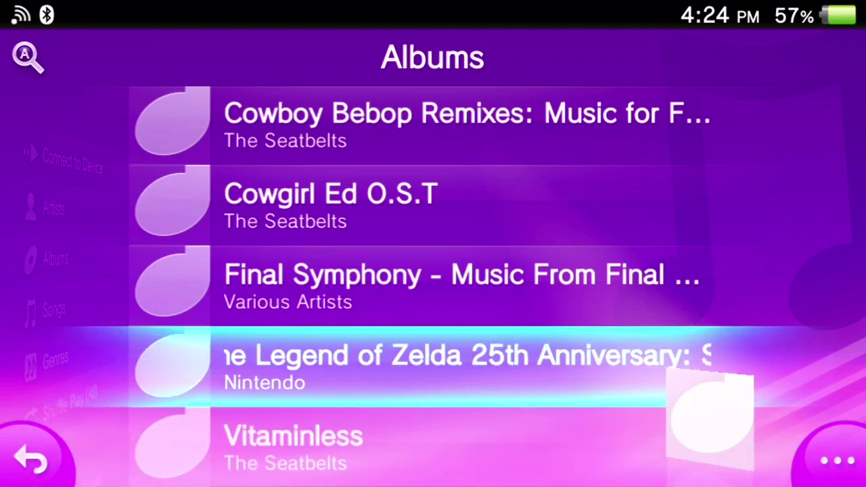
key("Return")
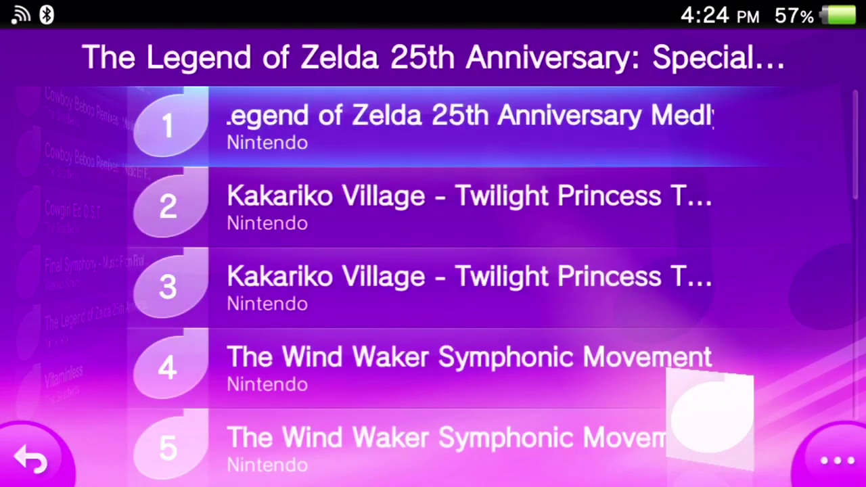
key("Return")
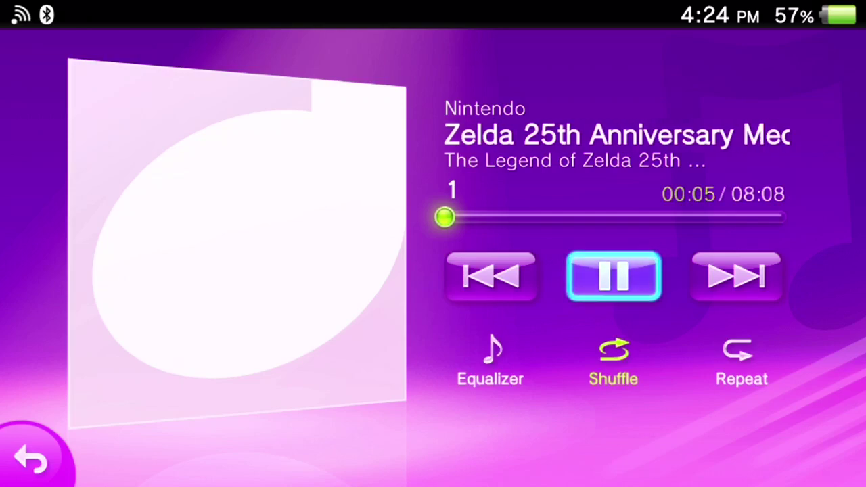
- Leave the player and close the Music app back to the home screen
key("Down")
key("super")
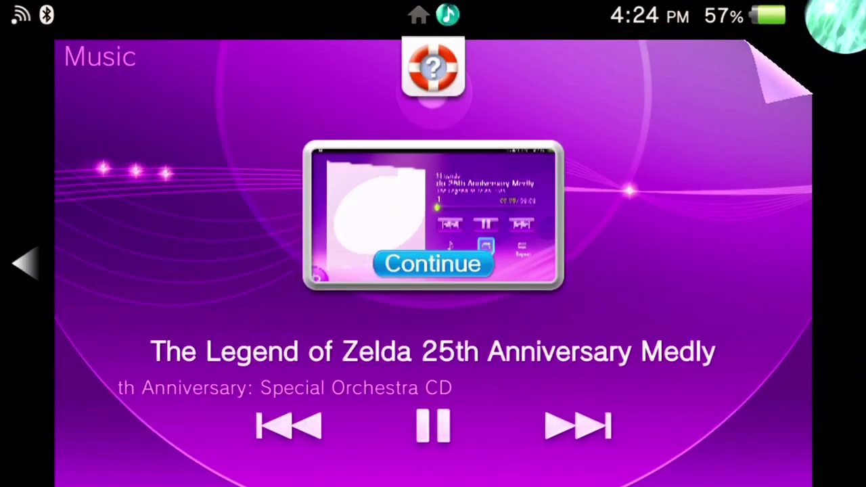
key("super")
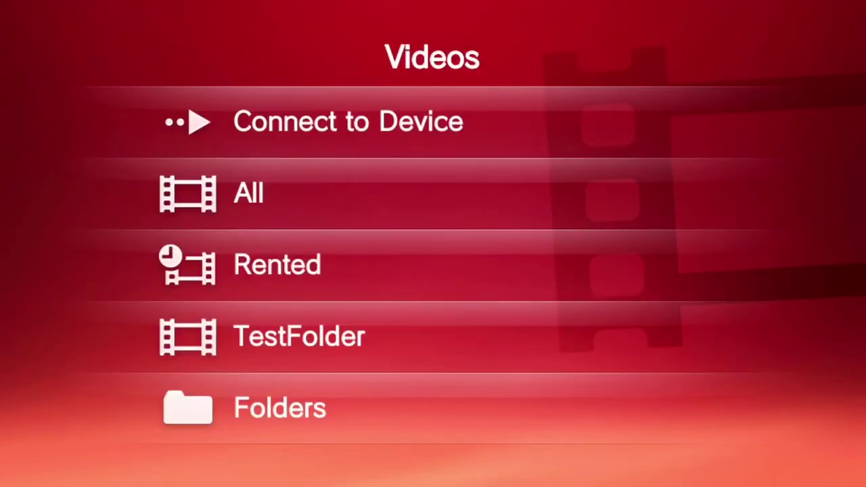
- Play N.G.Evangelion 1.11 from Videos > All, skip ahead to about 43 minutes, then return home
key("Down")
key("Down")
key("Return")
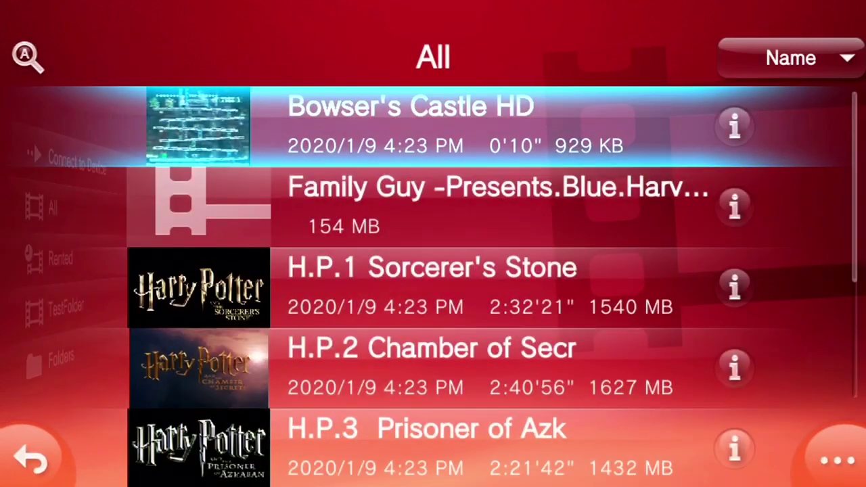
key("Down")
key("Down")
key("Down")
key("Down")
key("Down")
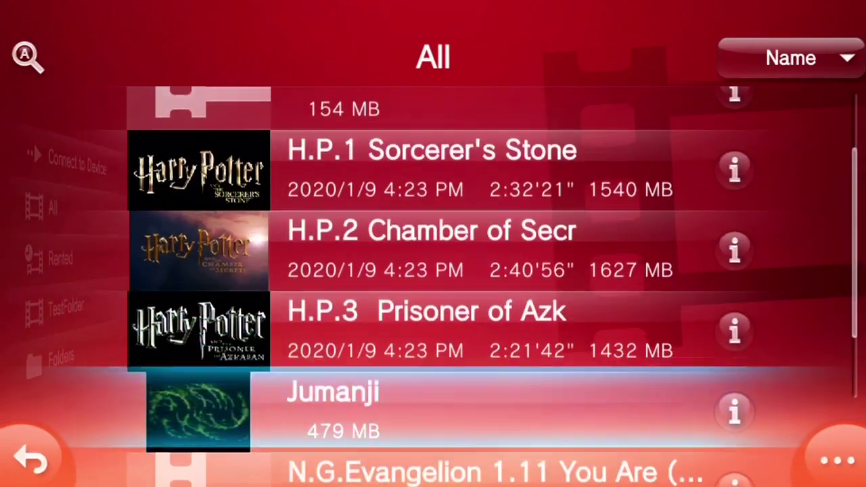
key("Down")
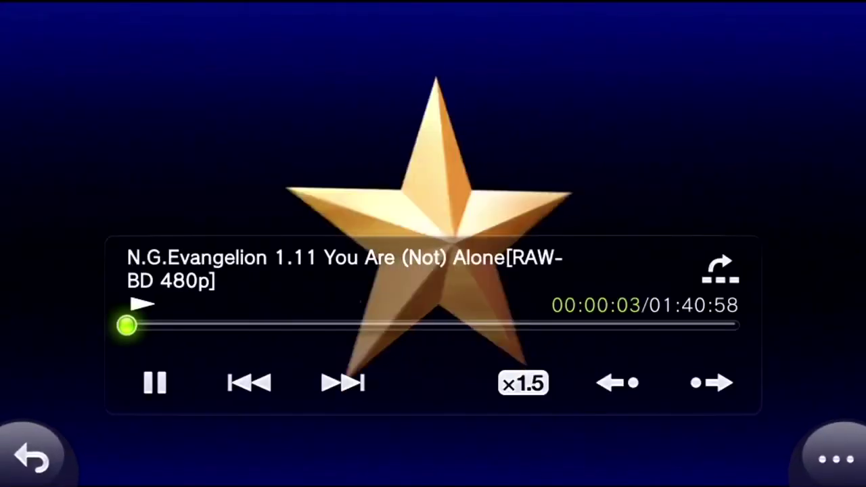
left_click_drag(297, 325, 388, 325)
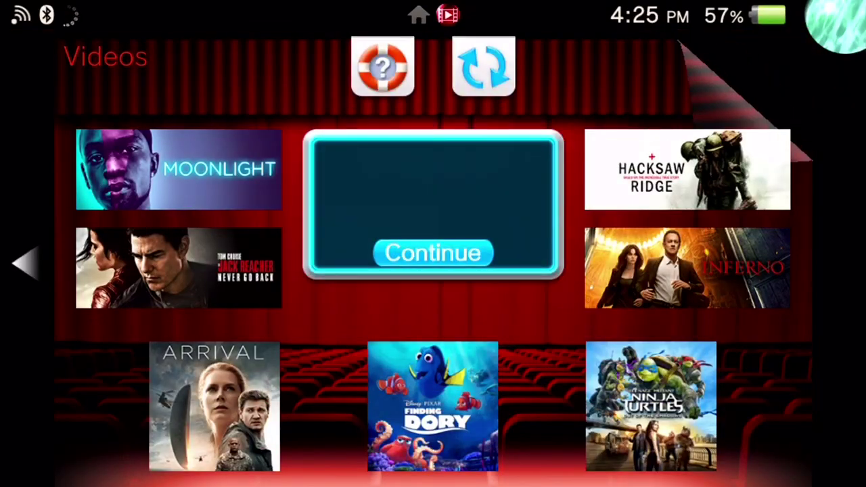
key("Escape")
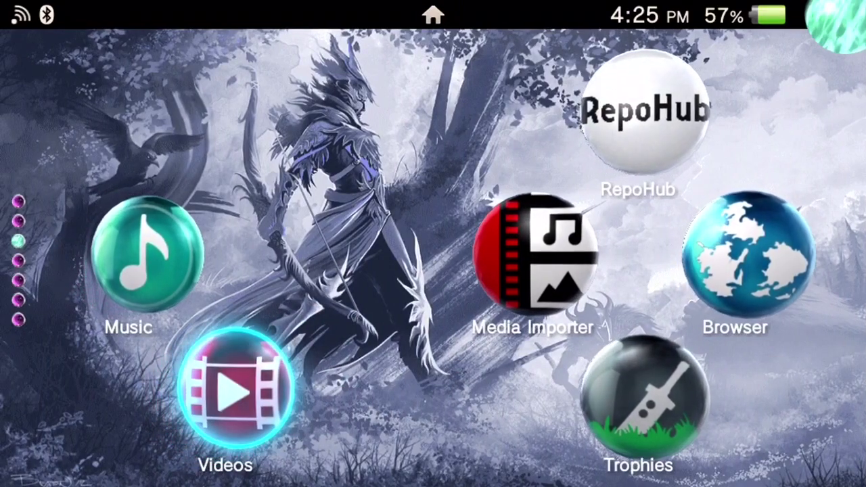
- Select the Media Importer bubble on the home screen and open its v0.9 start page
key("Right")
key("Up")
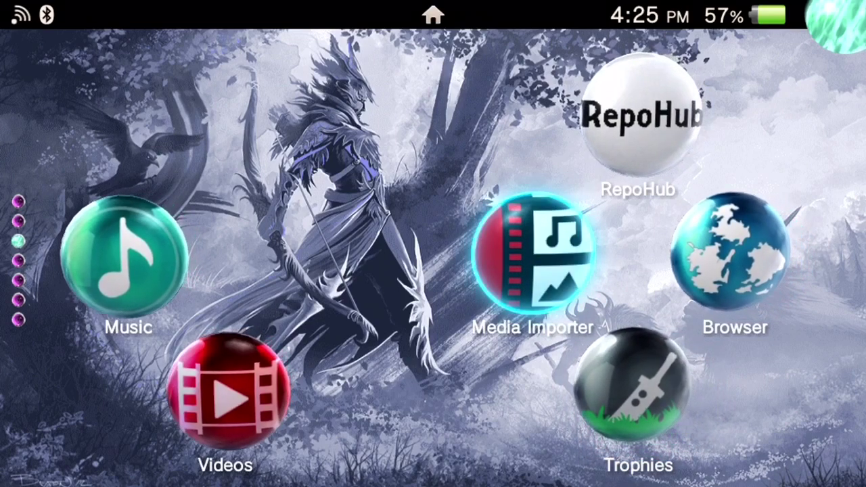
key("Return")
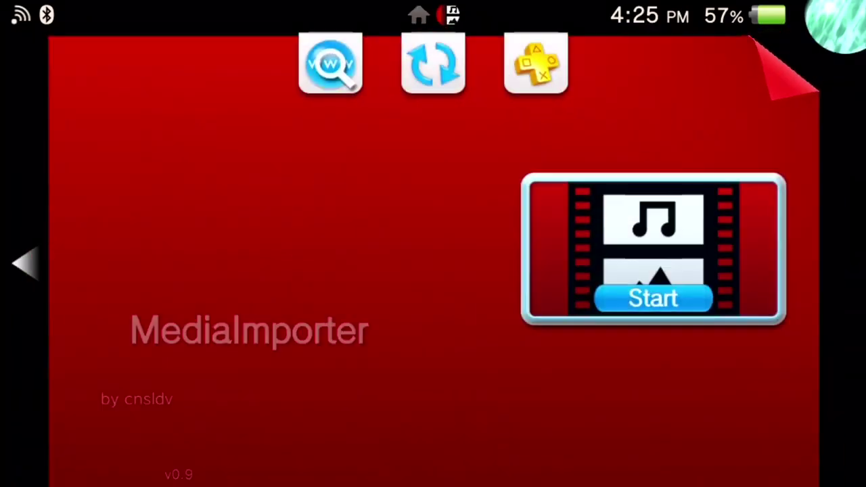